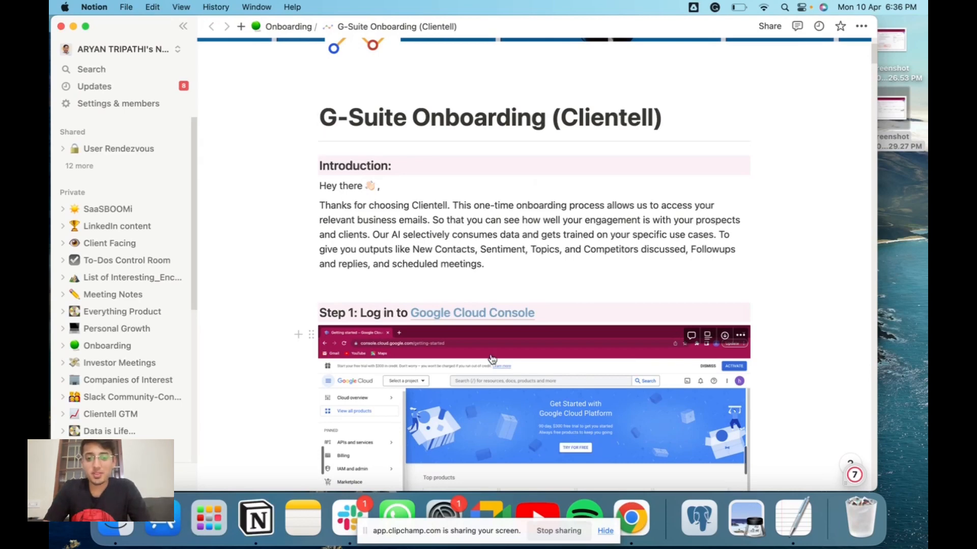
# Open the Google Cloud Console from the link in Step 1 of the onboarding guide.
pyautogui.moveTo(467, 321)
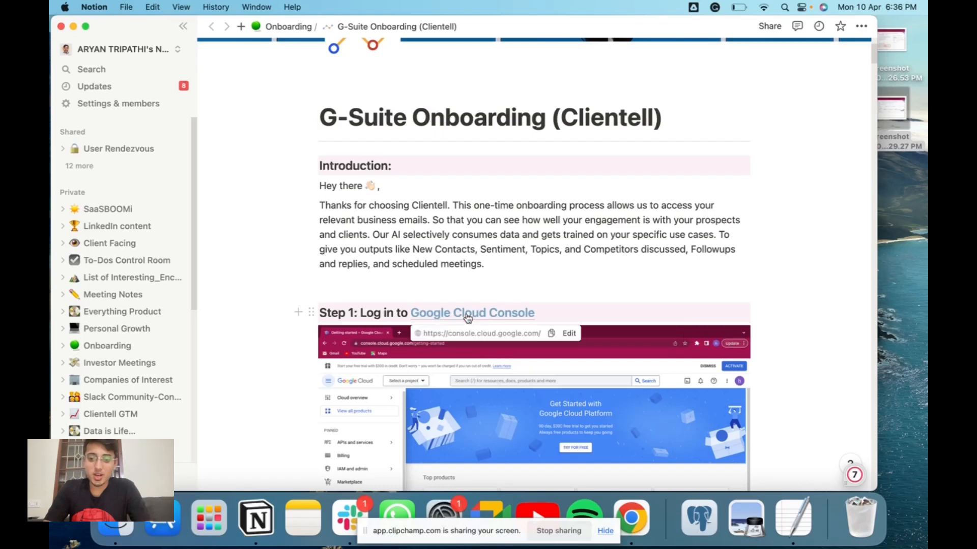
pyautogui.click(468, 314)
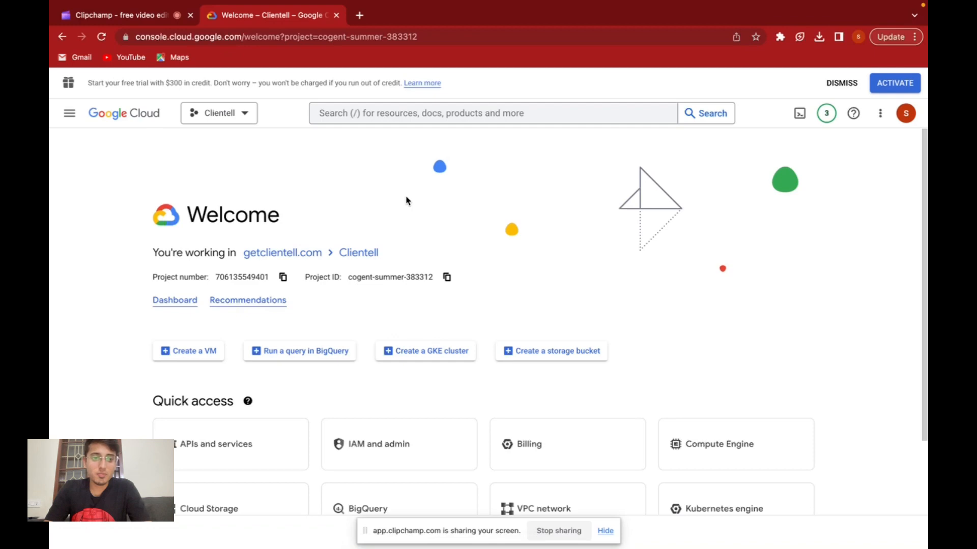
# Switch to the Notion onboarding guide and review the Step 2 to Step 4 instructions on selecting and creating a project.
pyautogui.hotkey('ctrl', 'Left')
pyautogui.scroll(-2, 544, 341)
pyautogui.scroll(-8, 545, 342)
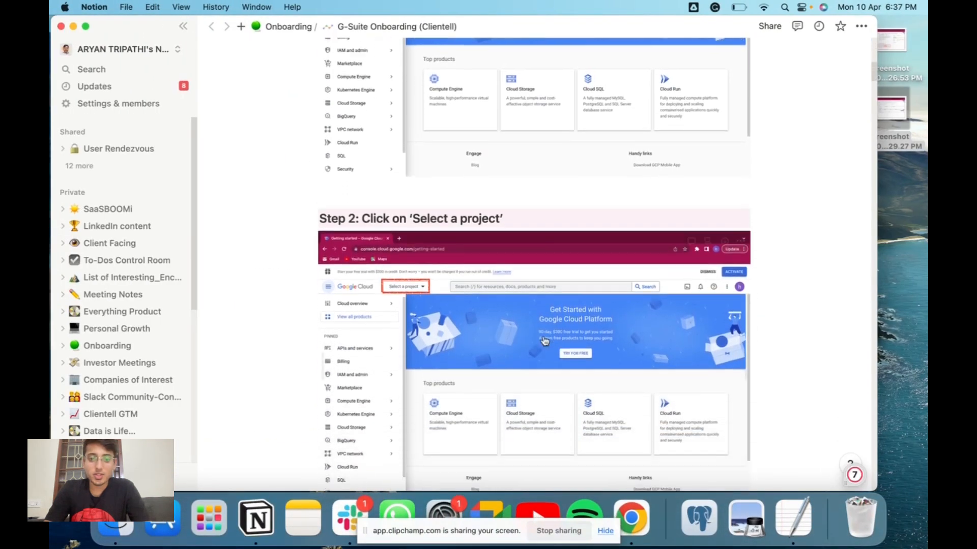
pyautogui.scroll(-5, 545, 341)
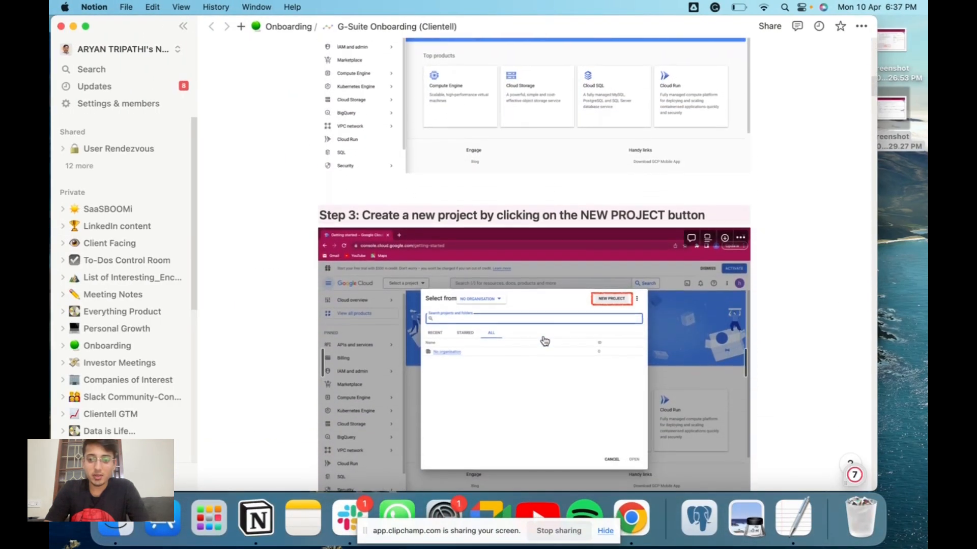
pyautogui.scroll(-5, 615, 305)
pyautogui.hotkey('ctrl', 'Right')
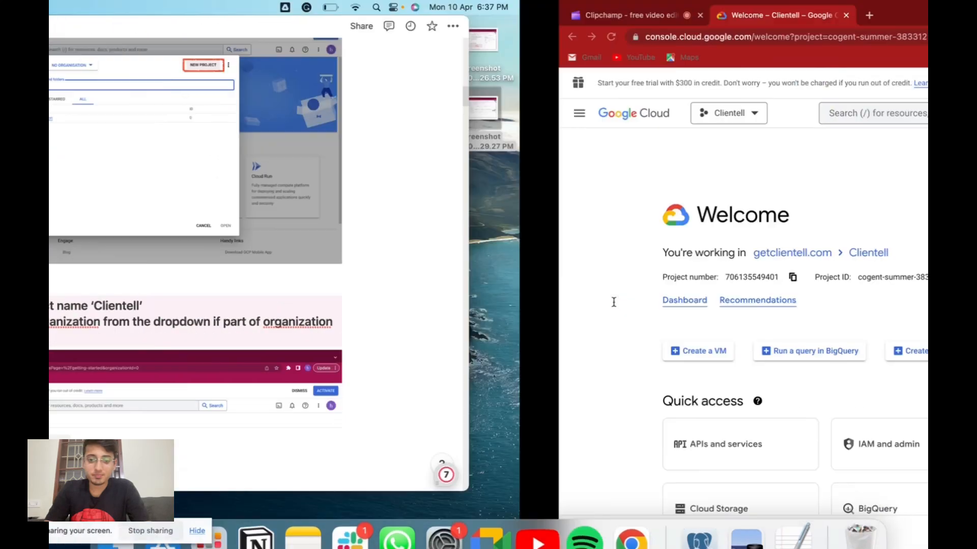
pyautogui.click(69, 113)
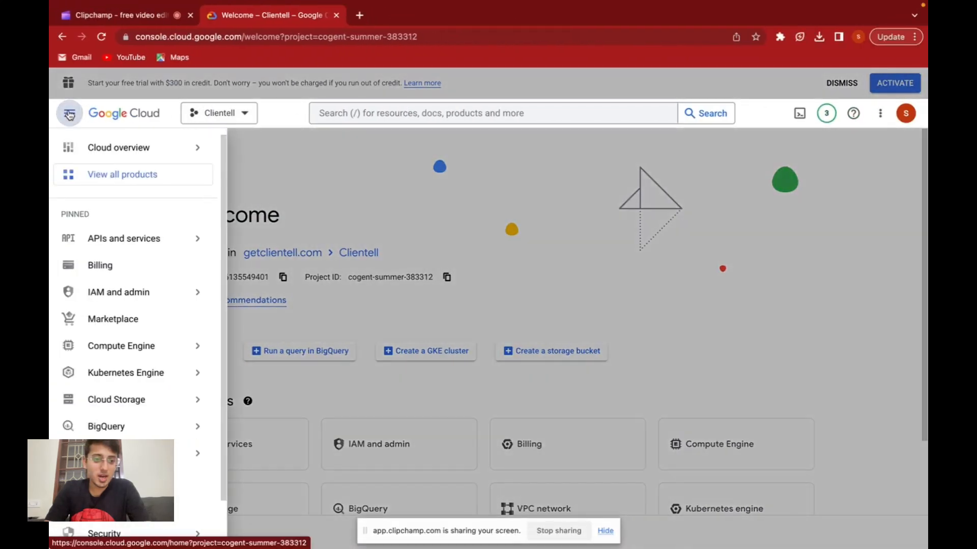
pyautogui.moveTo(203, 138)
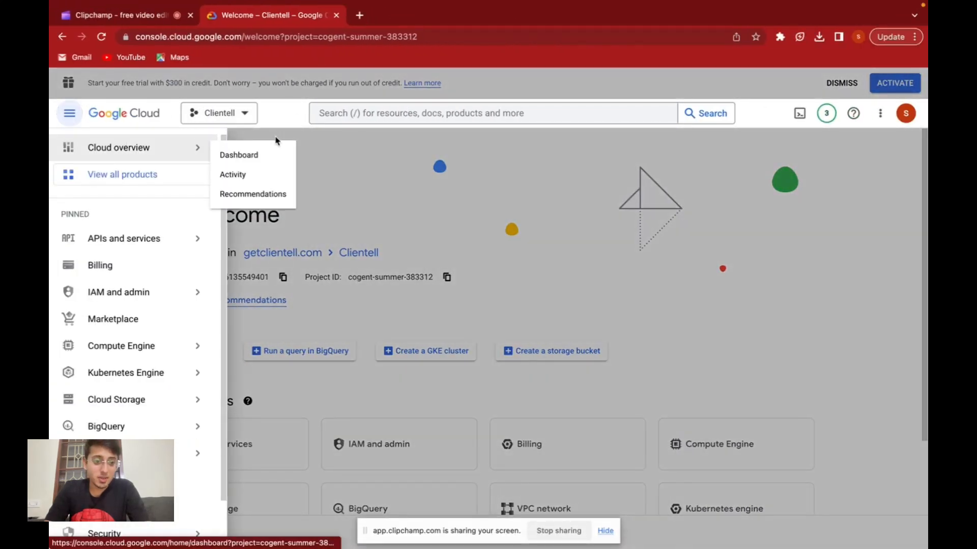
pyautogui.hotkey('ctrl', 'Left')
pyautogui.scroll(5, 534, 265)
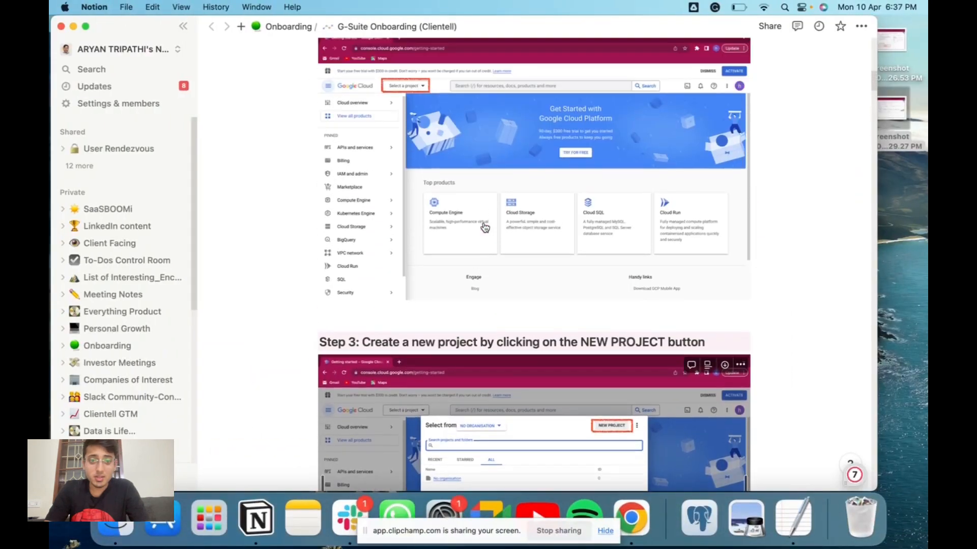
pyautogui.scroll(3, 485, 227)
pyautogui.hotkey('ctrl', 'Right')
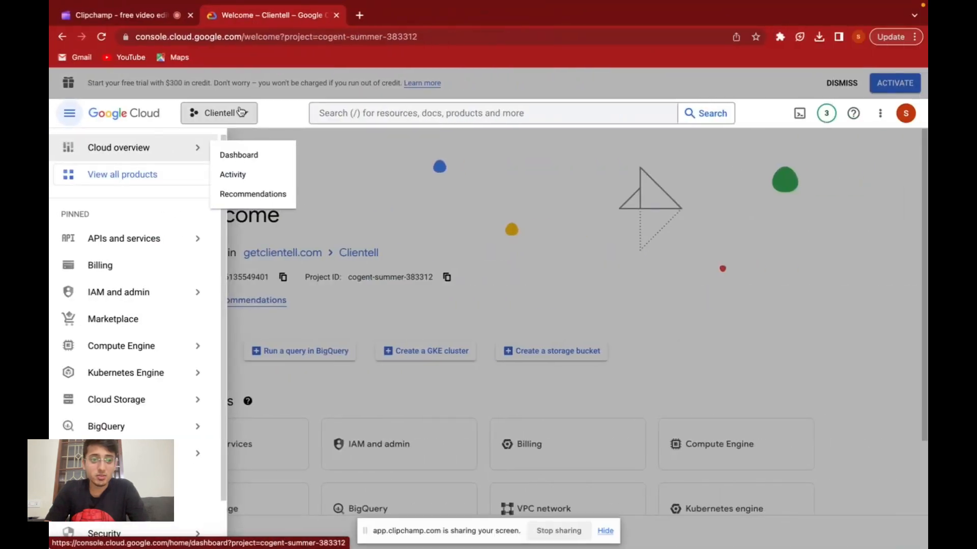
# Create a new Google Cloud project named Clientell 1 under the getclientell.com organisation.
pyautogui.click(219, 113)
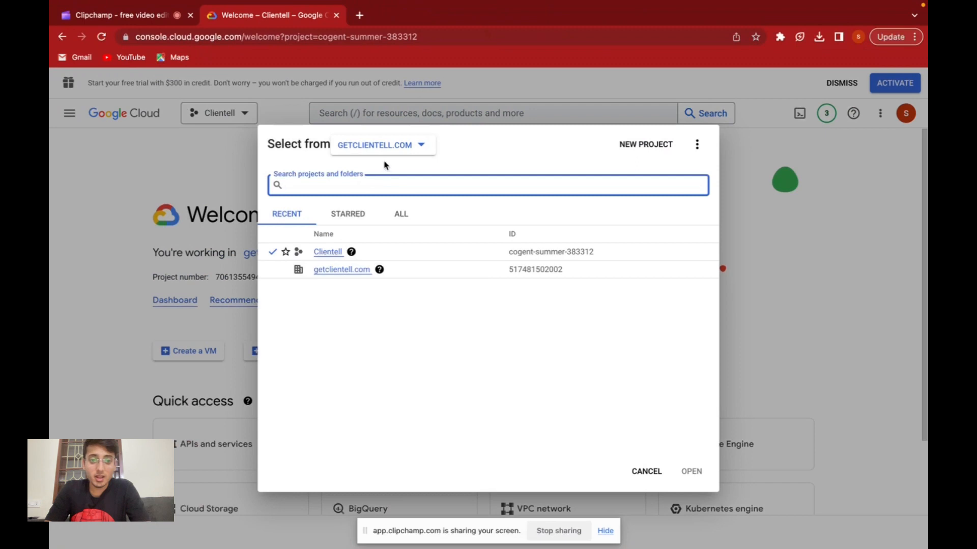
pyautogui.click(648, 145)
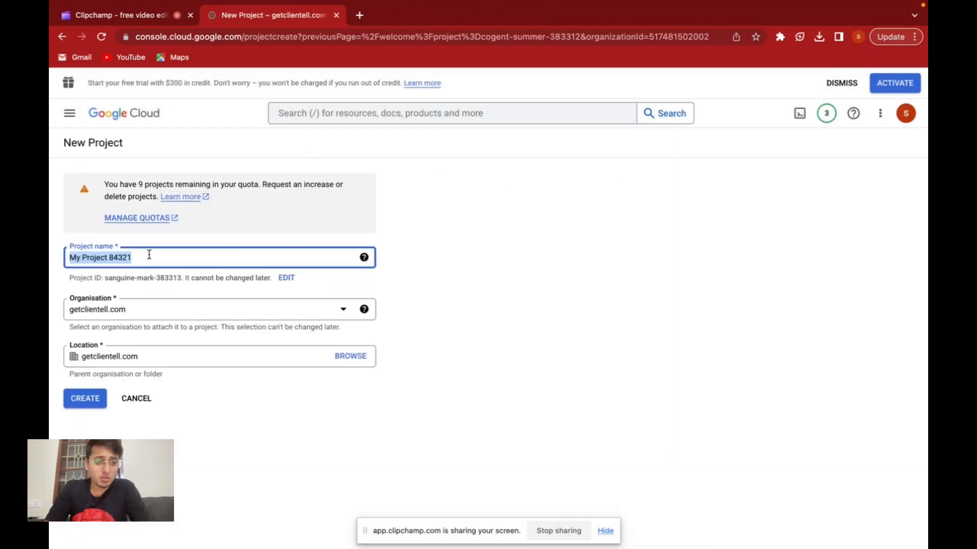
pyautogui.press('BackSpace')
pyautogui.write('Clientell')
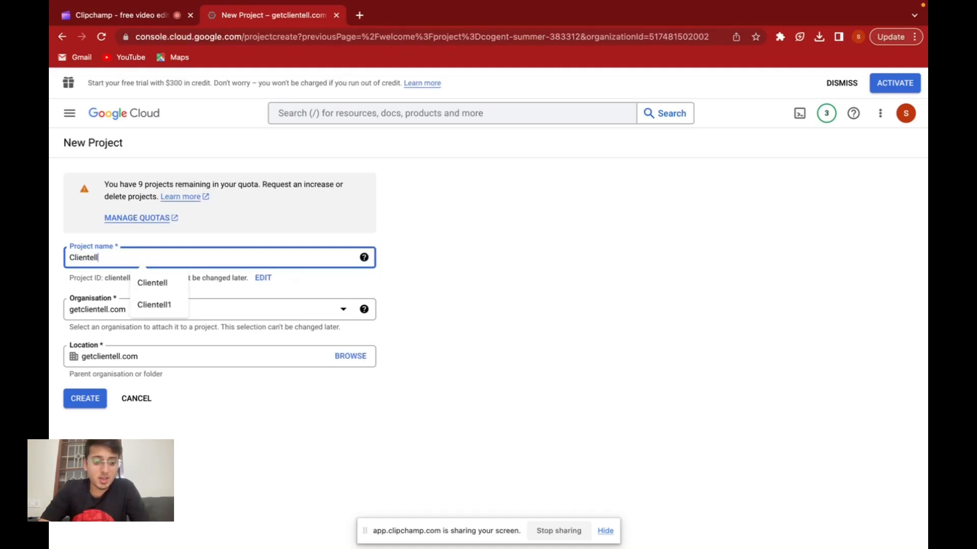
pyautogui.write(' 1')
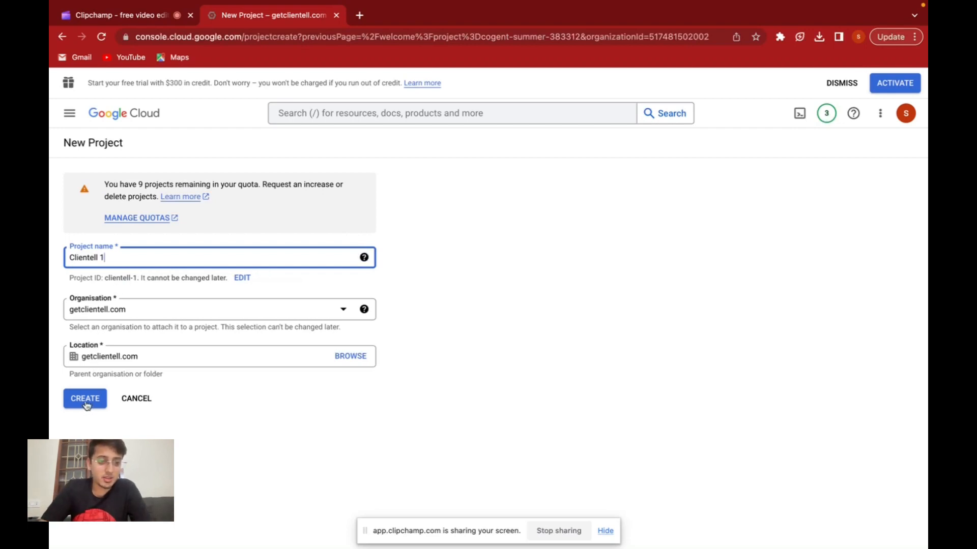
pyautogui.click(148, 314)
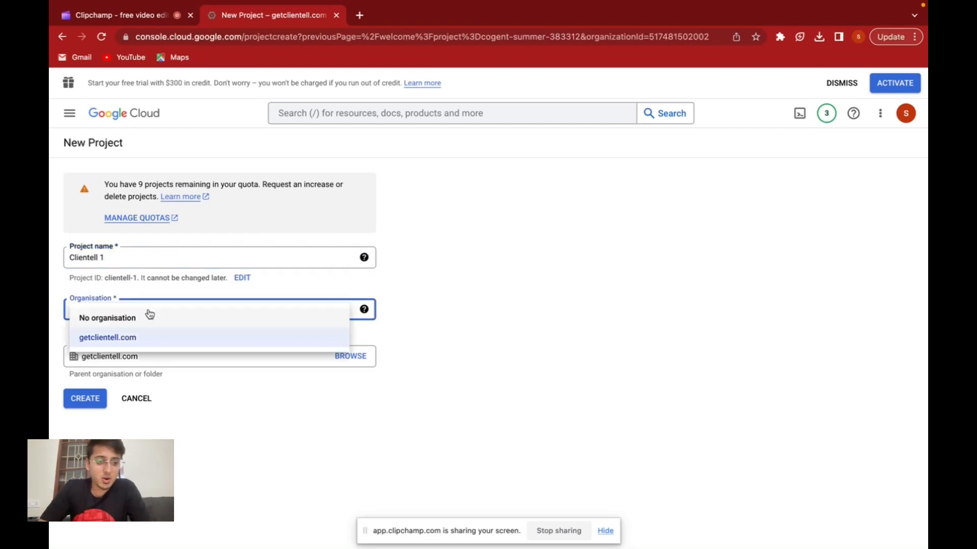
pyautogui.click(114, 338)
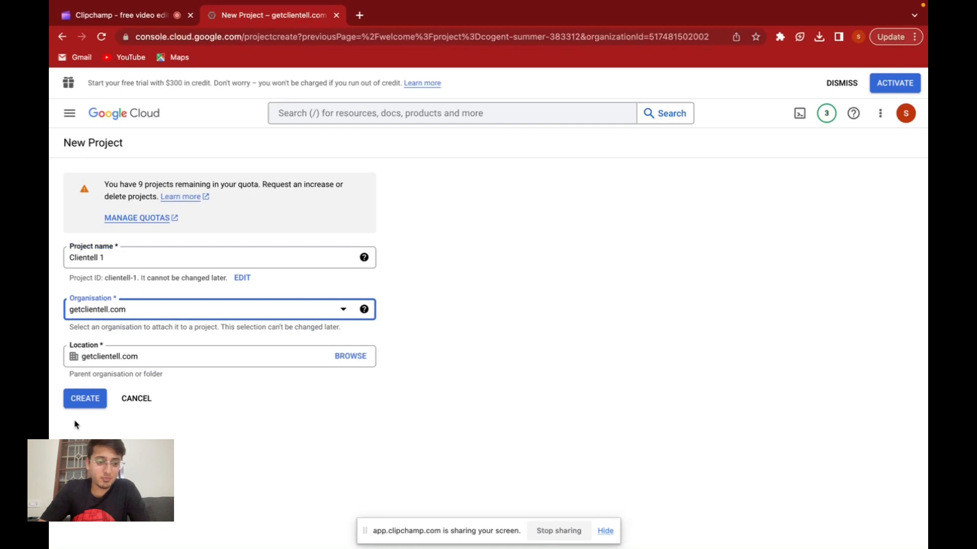
pyautogui.click(85, 405)
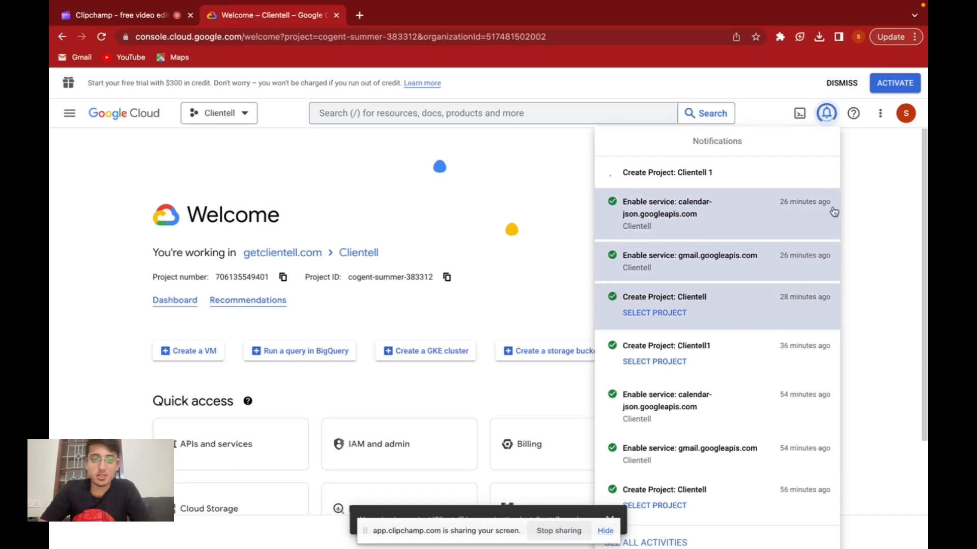
# Switch to the Notion onboarding guide and read Steps 4 and 5 on project creation and opening the dashboard.
pyautogui.hotkey('ctrl', 'Left')
pyautogui.scroll(-1, 662, 316)
pyautogui.scroll(-10, 661, 316)
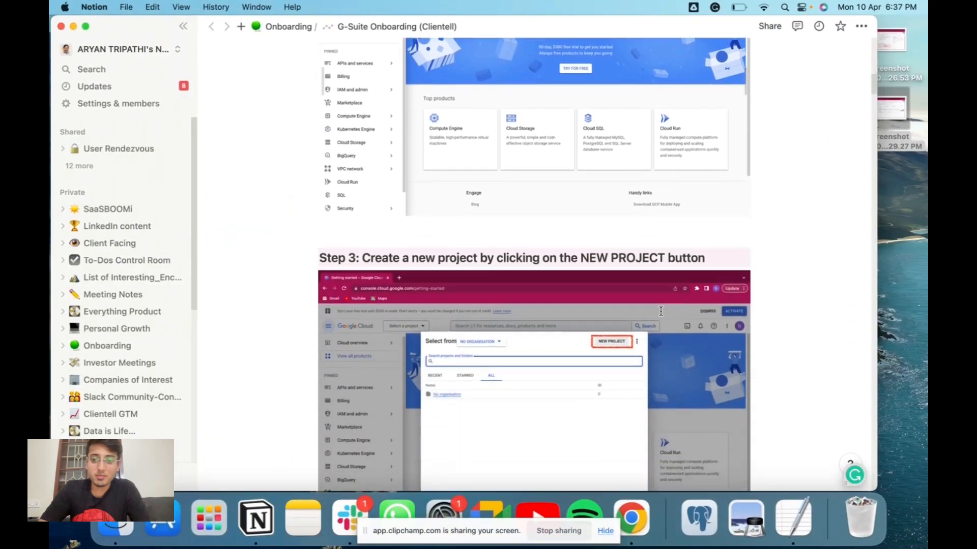
pyautogui.scroll(-5, 662, 316)
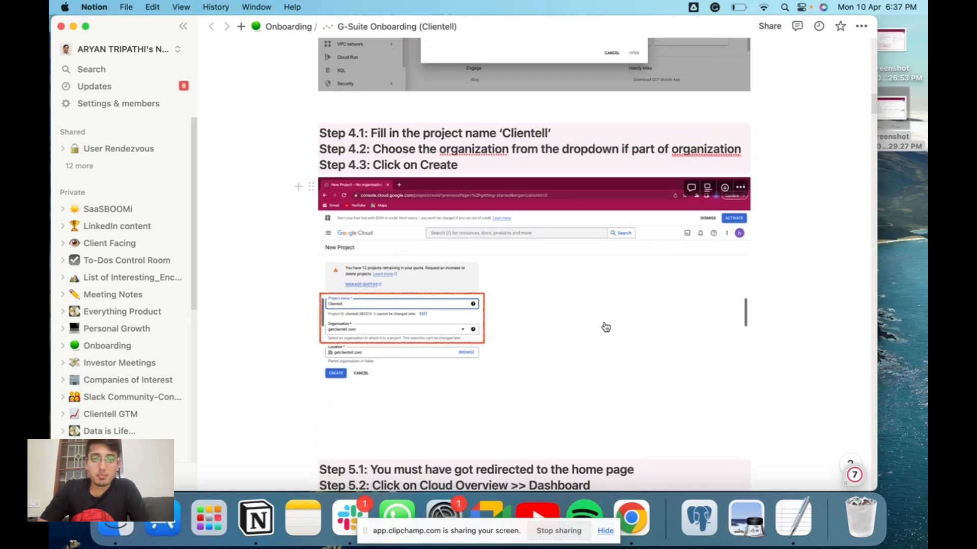
pyautogui.scroll(3, 600, 218)
pyautogui.scroll(-10, 601, 217)
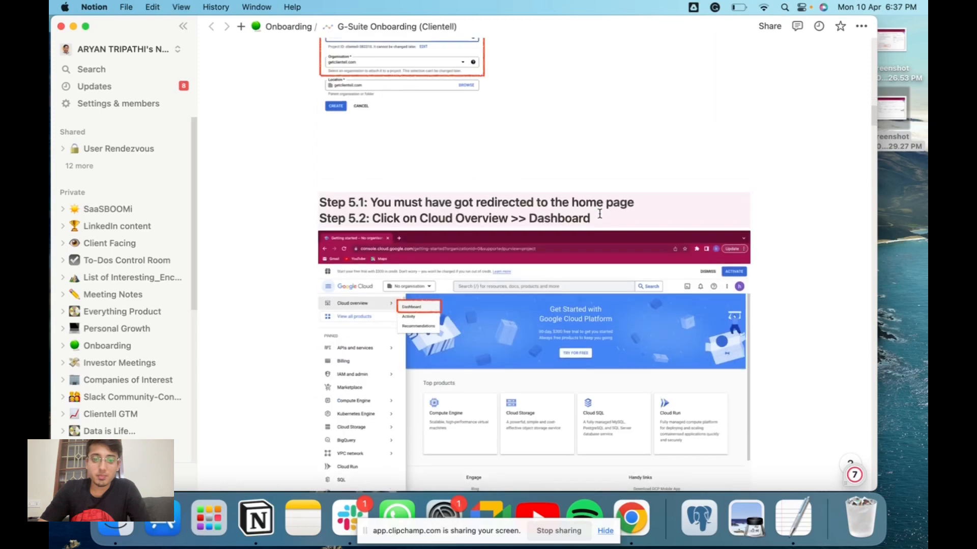
pyautogui.scroll(-1, 599, 213)
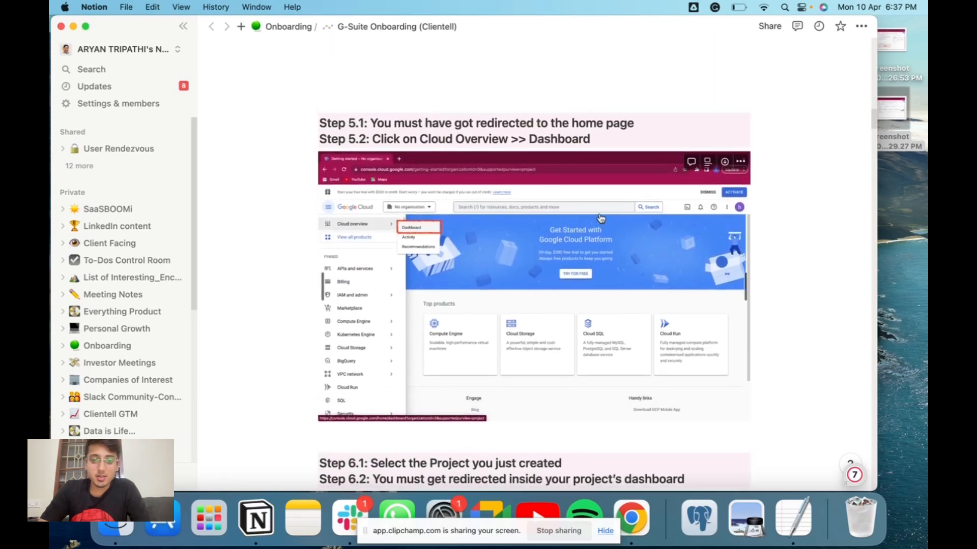
pyautogui.scroll(4, 601, 216)
pyautogui.scroll(4, 600, 218)
pyautogui.scroll(-5, 600, 216)
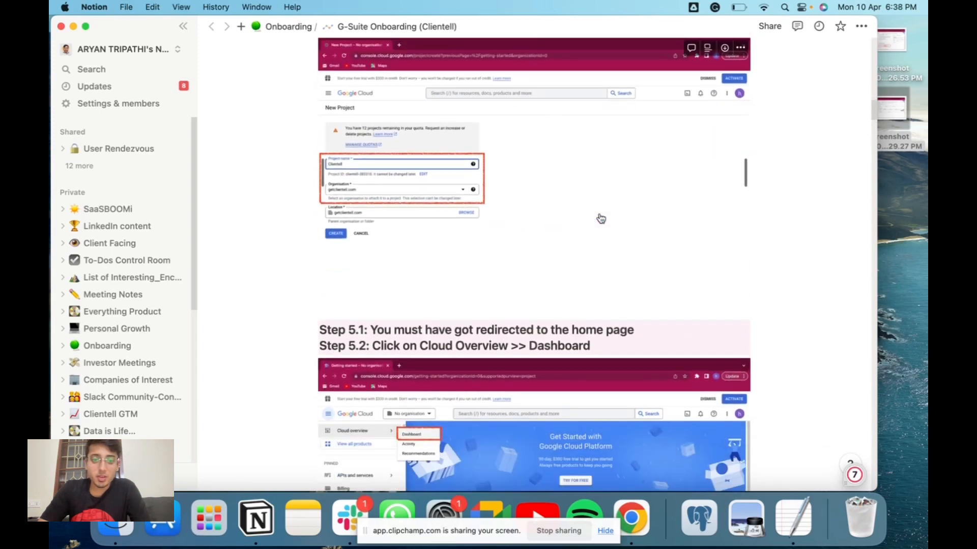
pyautogui.scroll(-1, 599, 213)
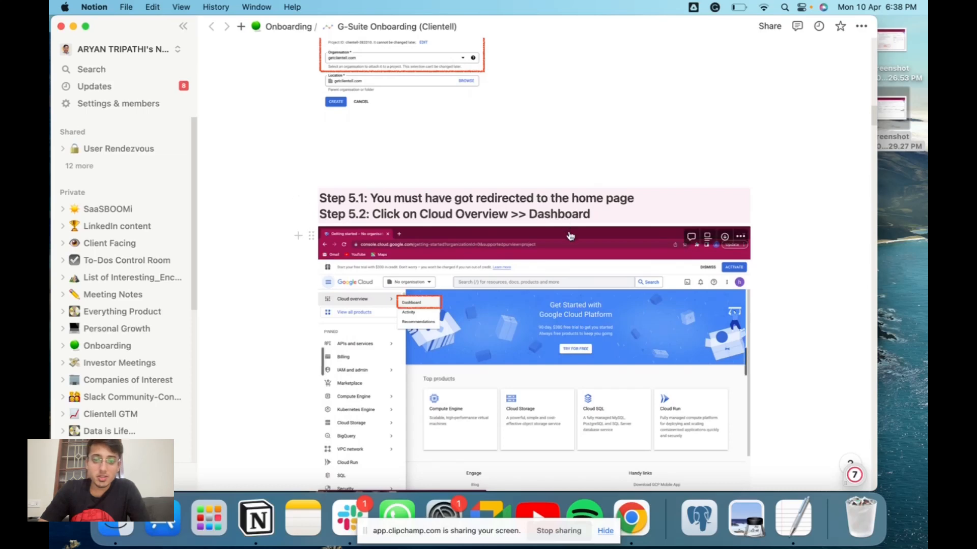
# Return to the Google Cloud Console, dismiss the notifications and open the Cloud overview dashboard.
pyautogui.press('super+Tab')
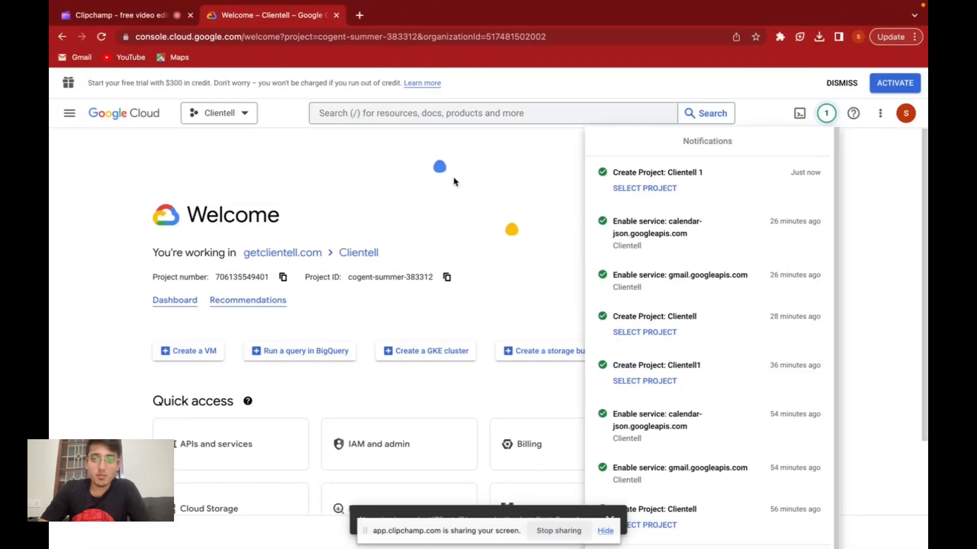
pyautogui.click(479, 197)
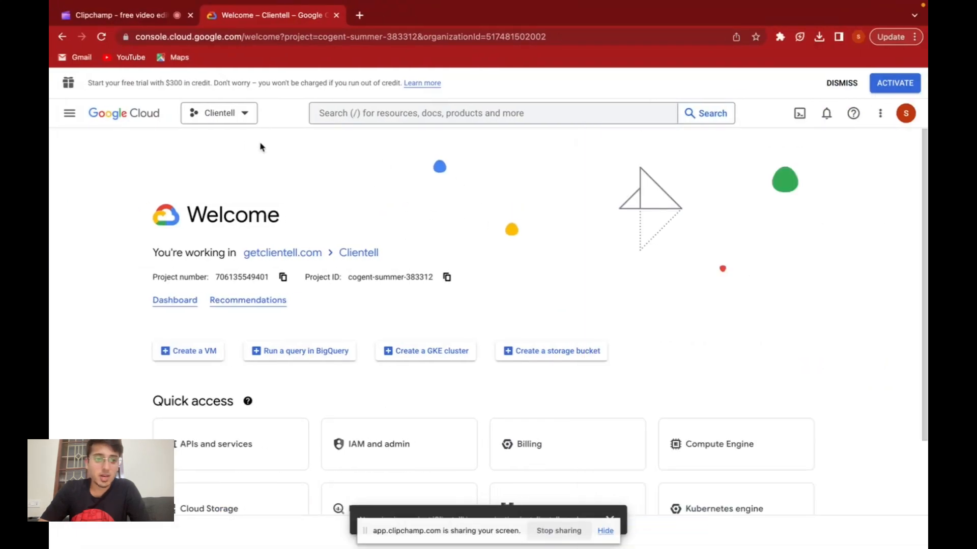
pyautogui.click(68, 115)
pyautogui.moveTo(153, 156)
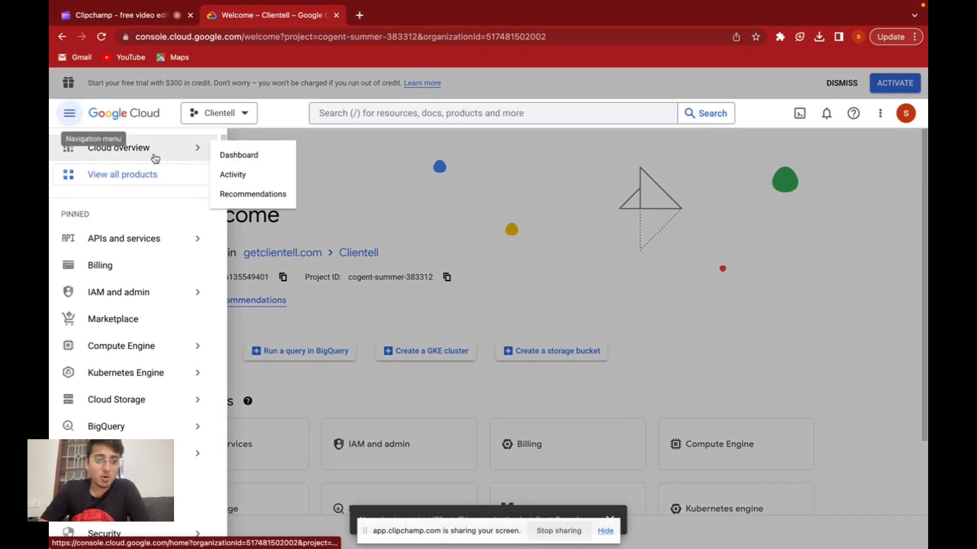
pyautogui.click(218, 155)
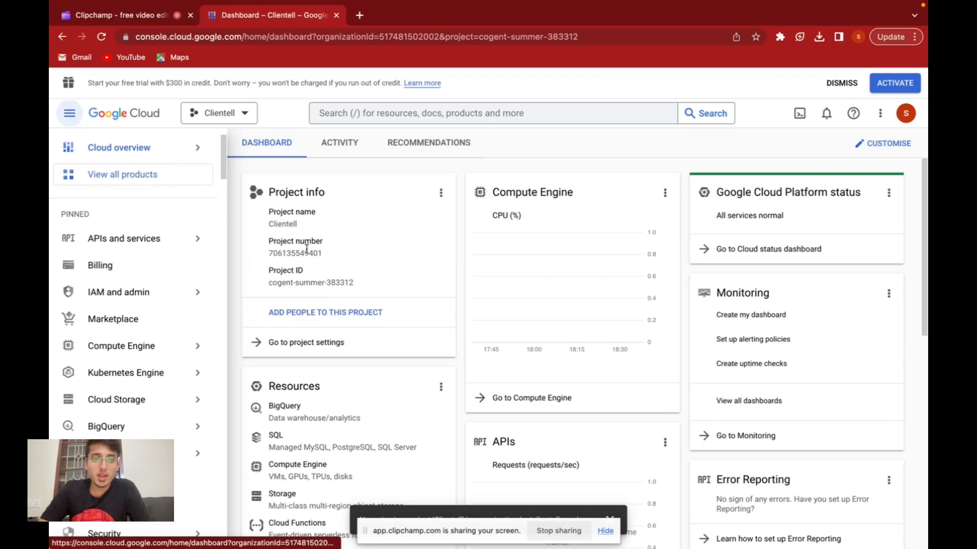
# Switch the active project to the newly created Clientell 1.
pyautogui.click(240, 117)
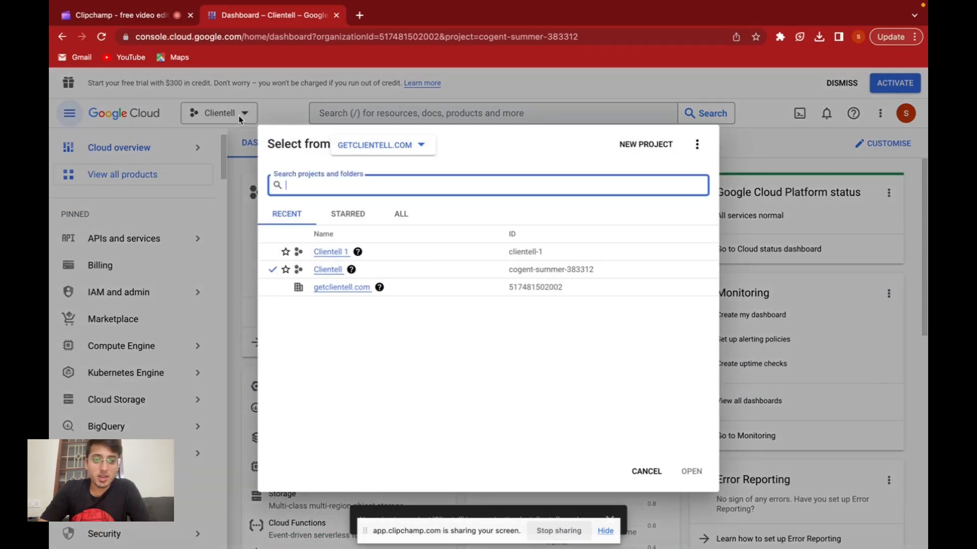
pyautogui.click(341, 253)
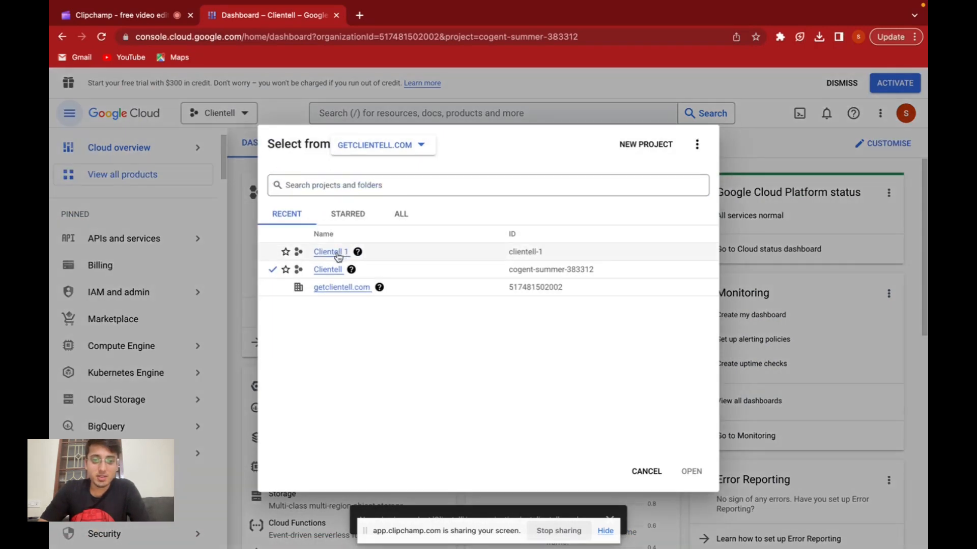
pyautogui.moveTo(217, 152)
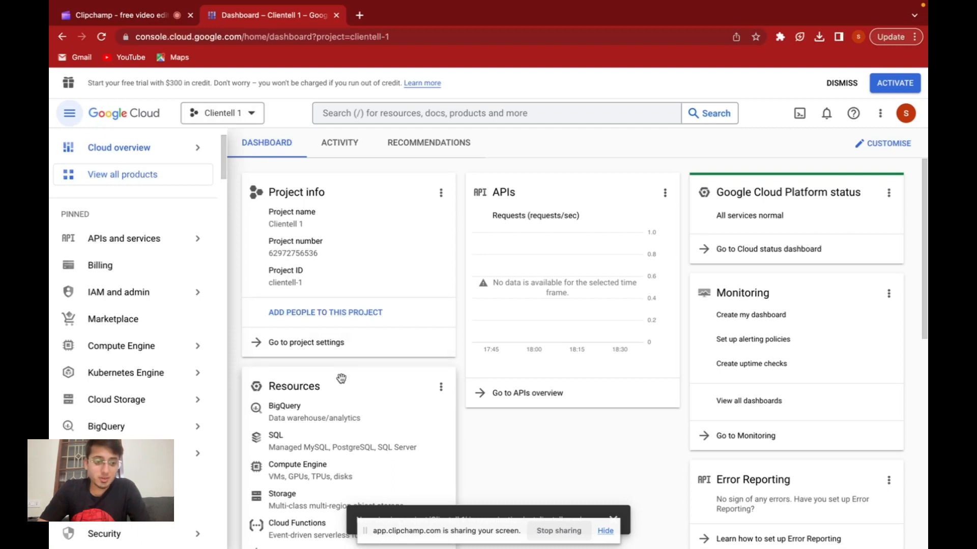
# Open the API Library under APIs and services for the Clientell 1 project.
pyautogui.scroll(-5, 145, 315)
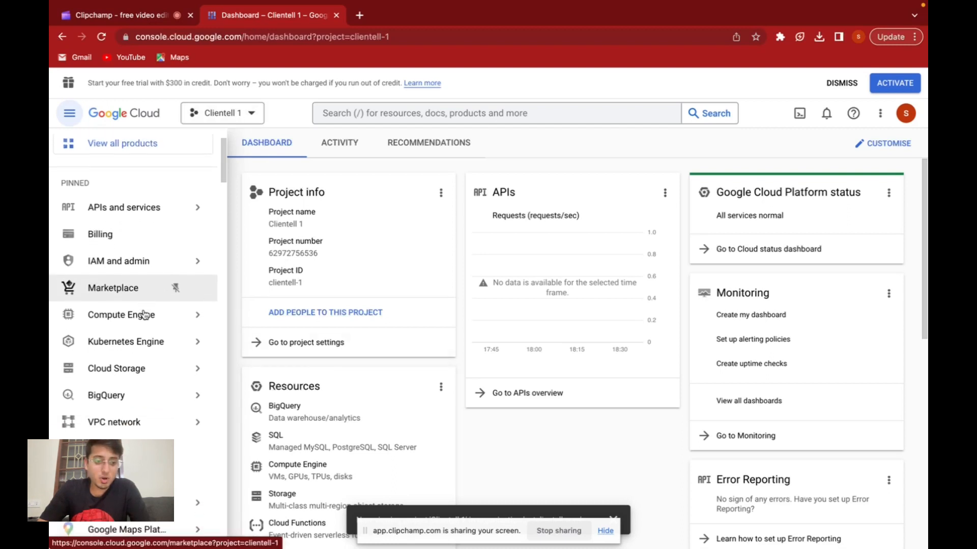
pyautogui.moveTo(145, 315)
pyautogui.scroll(5, 145, 314)
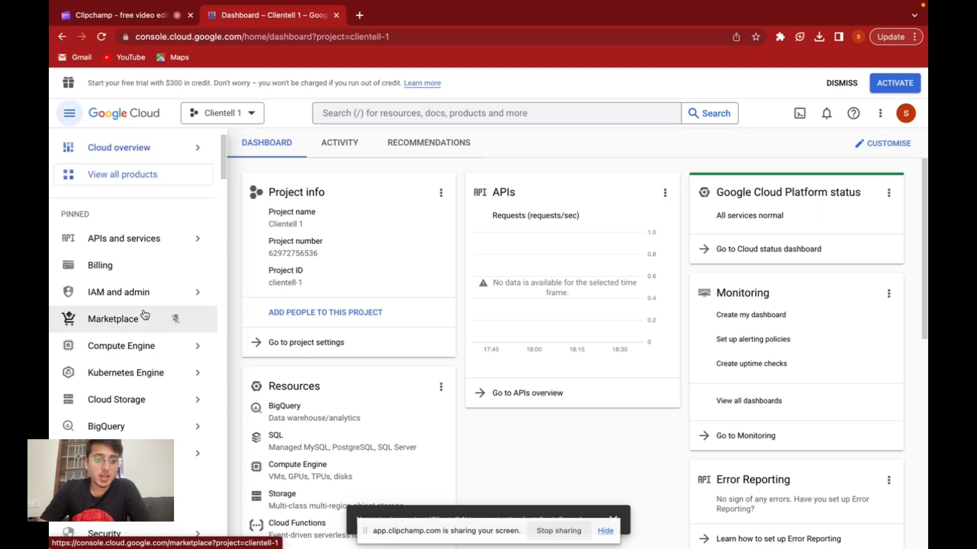
pyautogui.moveTo(178, 235)
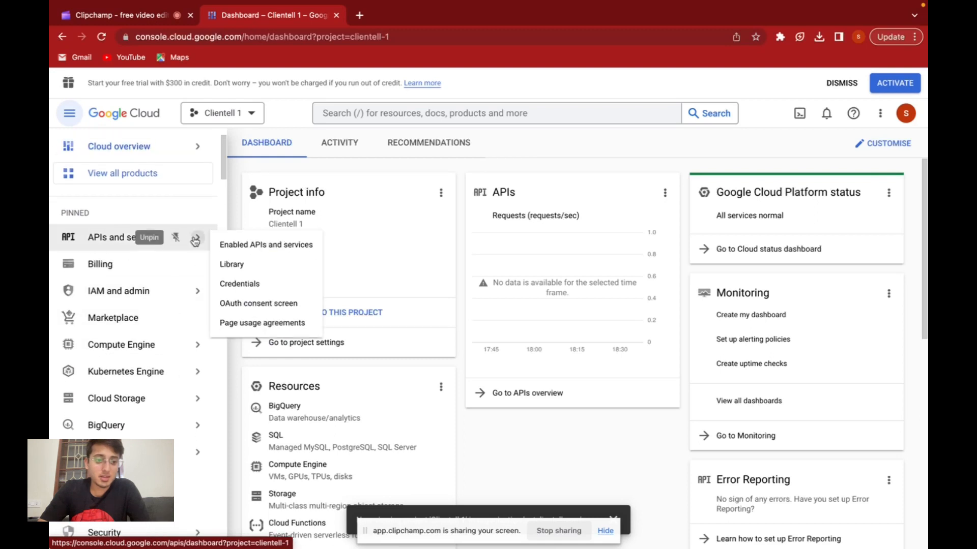
pyautogui.click(259, 266)
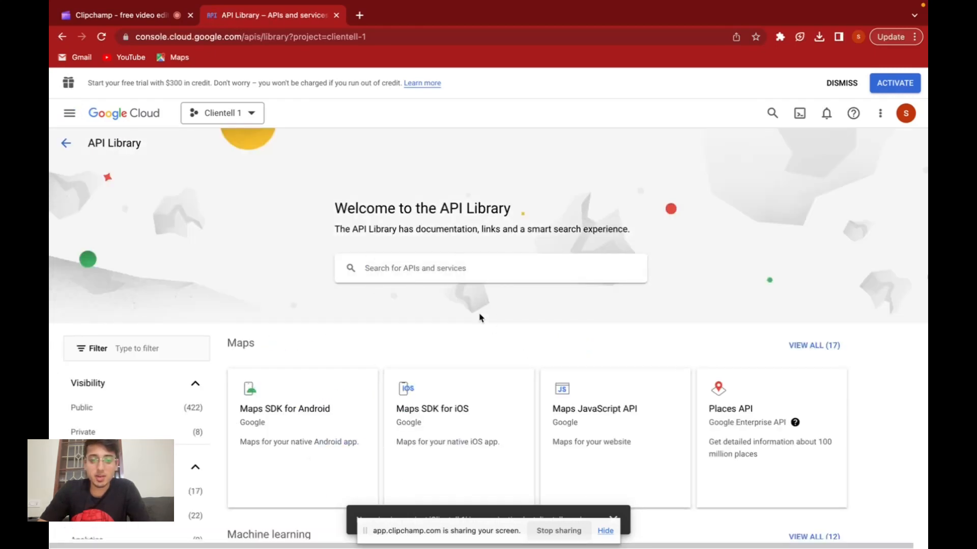
# Search the API Library for "gmail api".
pyautogui.click(427, 269)
pyautogui.write('GMail')
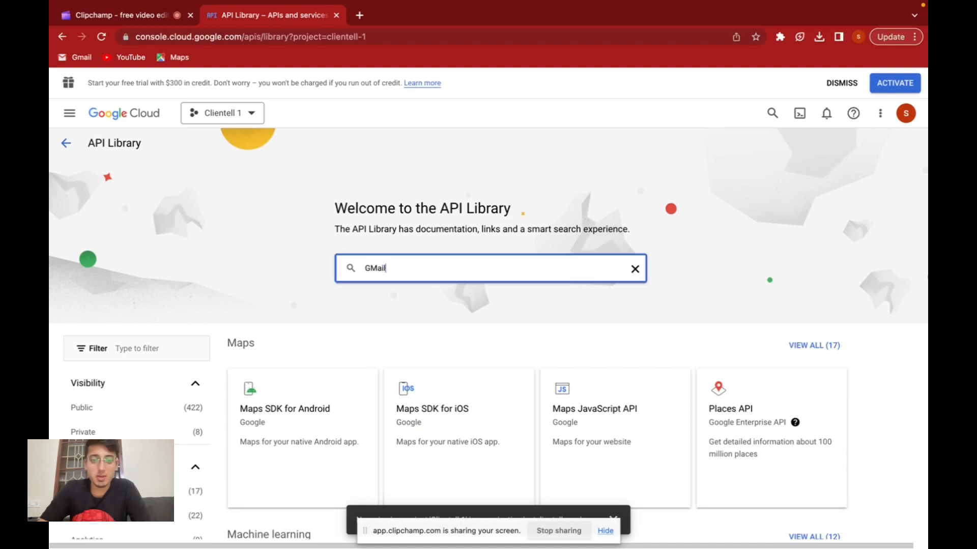
pyautogui.click(409, 298)
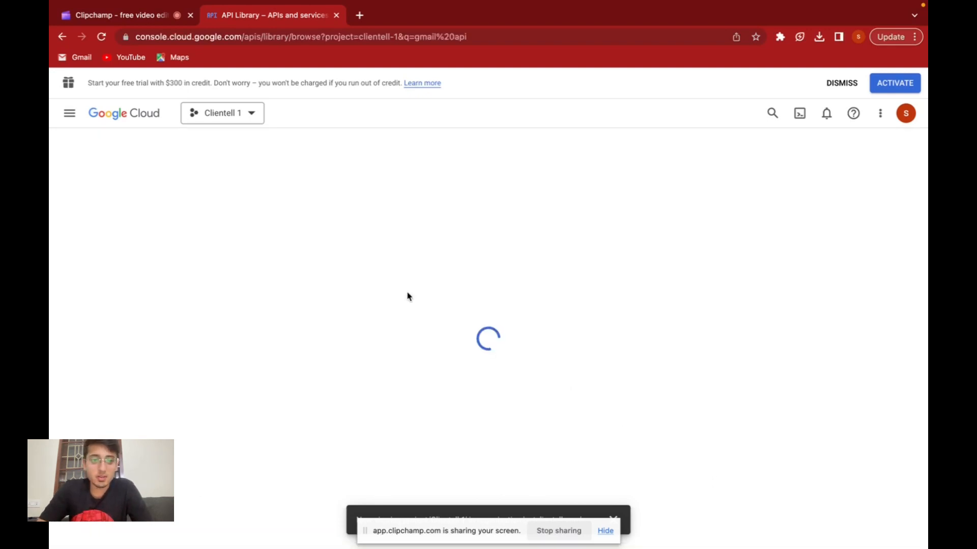
# Open the Gmail API from the API Library search results and enable it for the project.
pyautogui.click(331, 282)
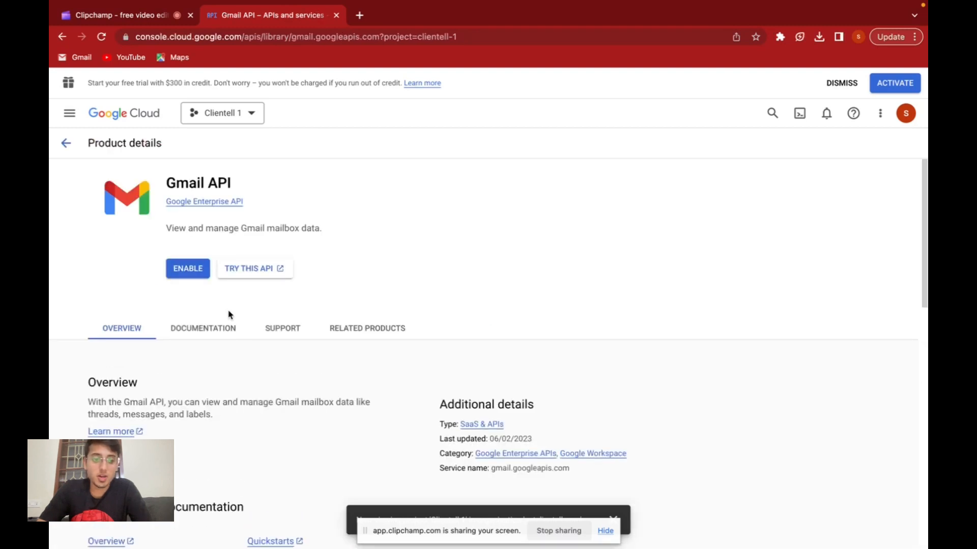
pyautogui.click(186, 272)
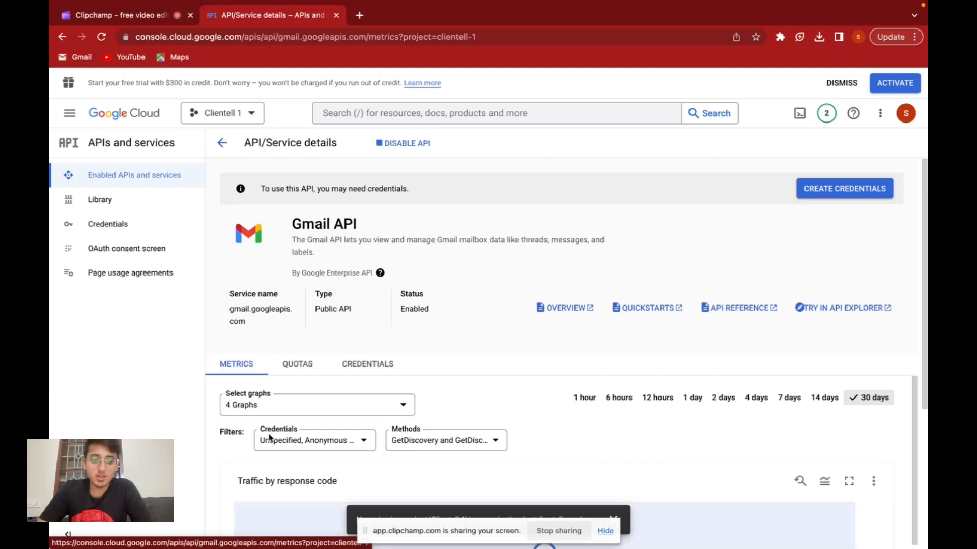
# Search the API Library for "calendar", open the Google Calendar API and enable it for the project.
pyautogui.click(124, 204)
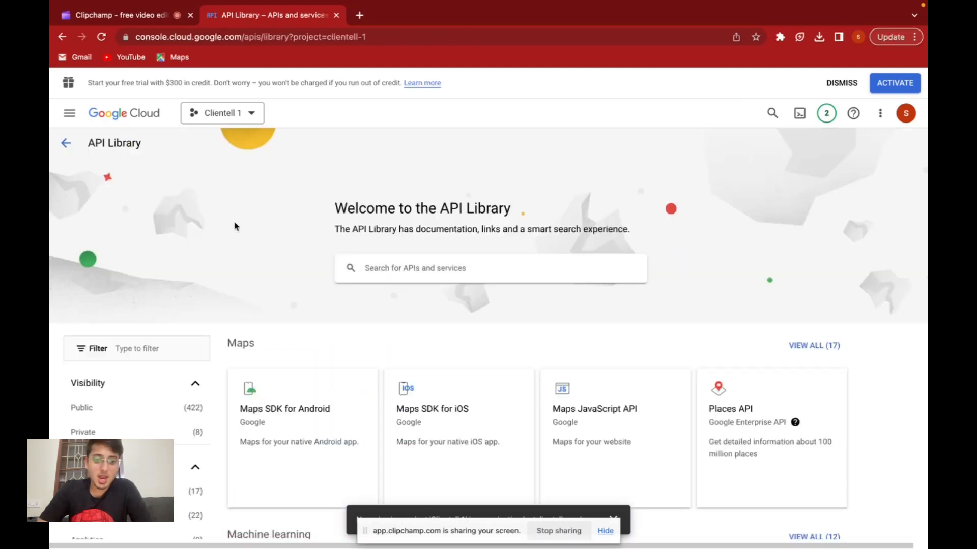
pyautogui.click(426, 267)
pyautogui.write('cale')
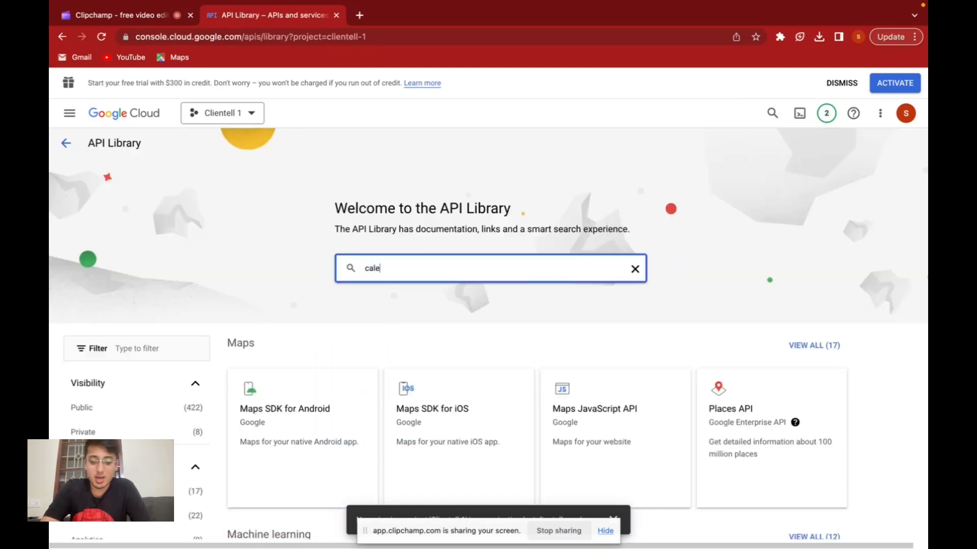
pyautogui.write('ndar')
pyautogui.press('Return')
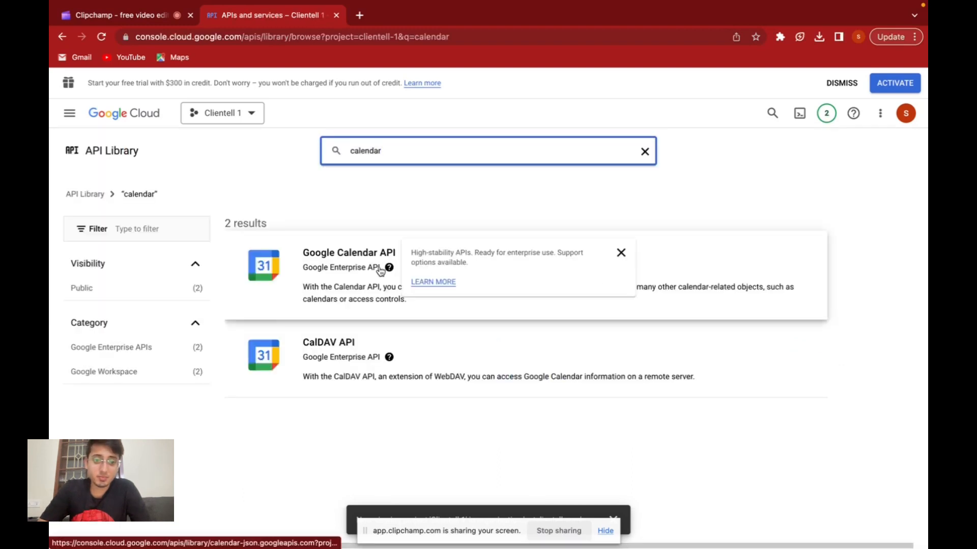
pyautogui.click(349, 268)
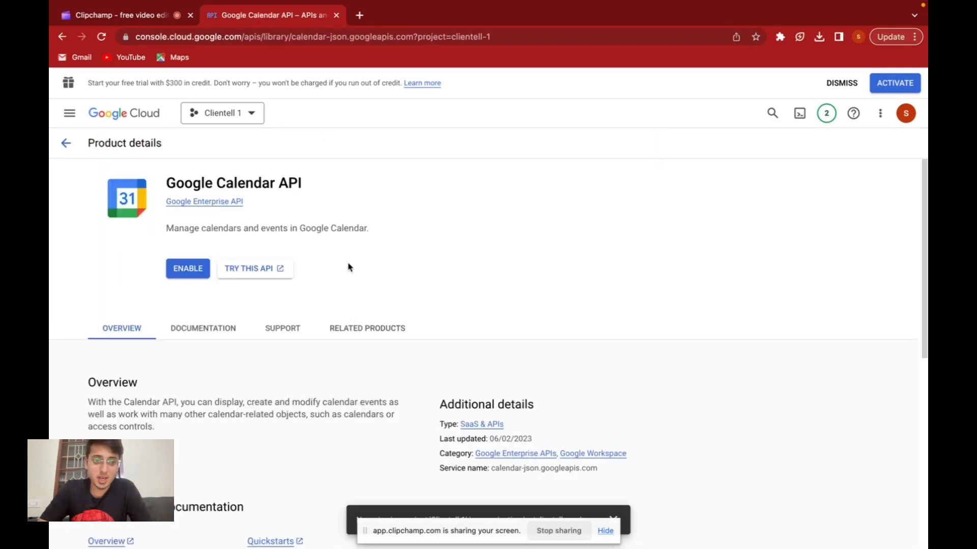
pyautogui.click(188, 274)
# Consult the Notion onboarding guide through step 11, then return to Google Cloud and open the OAuth consent screen page.
pyautogui.hotkey('ctrl', 'Left')
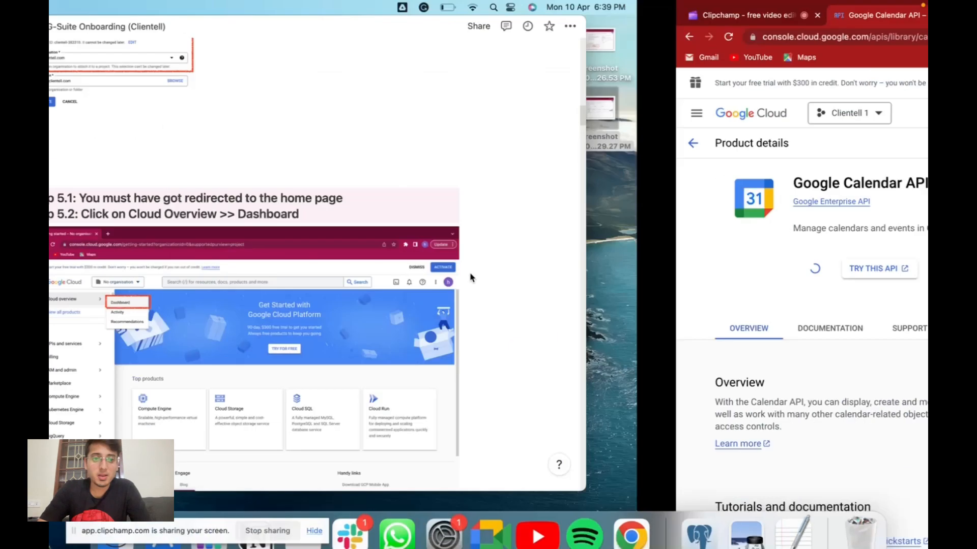
pyautogui.scroll(-10, 469, 290)
pyautogui.scroll(-20, 469, 298)
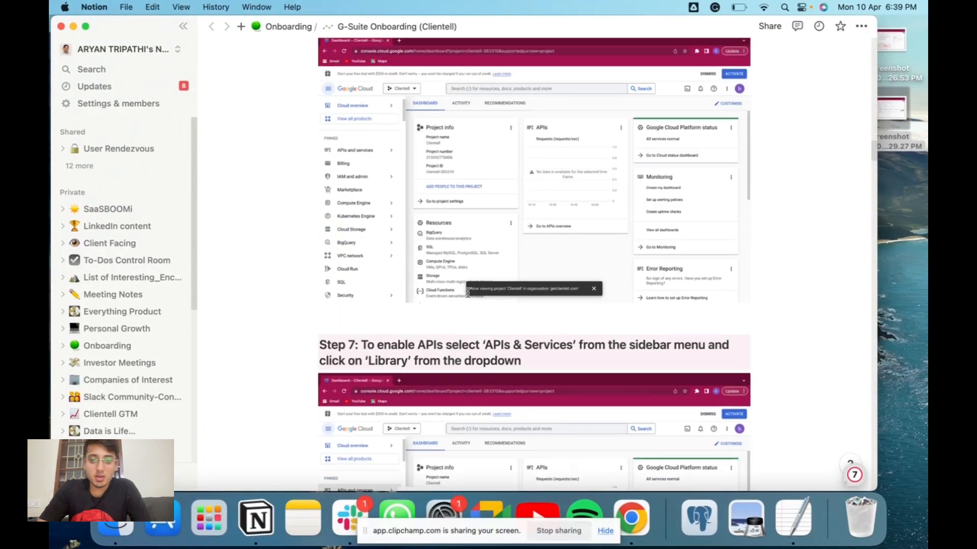
pyautogui.scroll(-20, 469, 297)
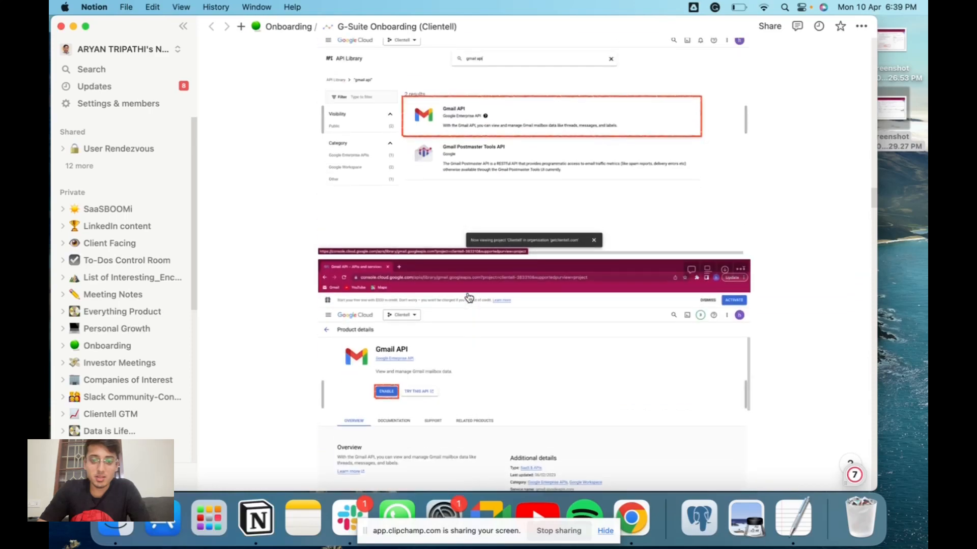
pyautogui.scroll(3, 469, 298)
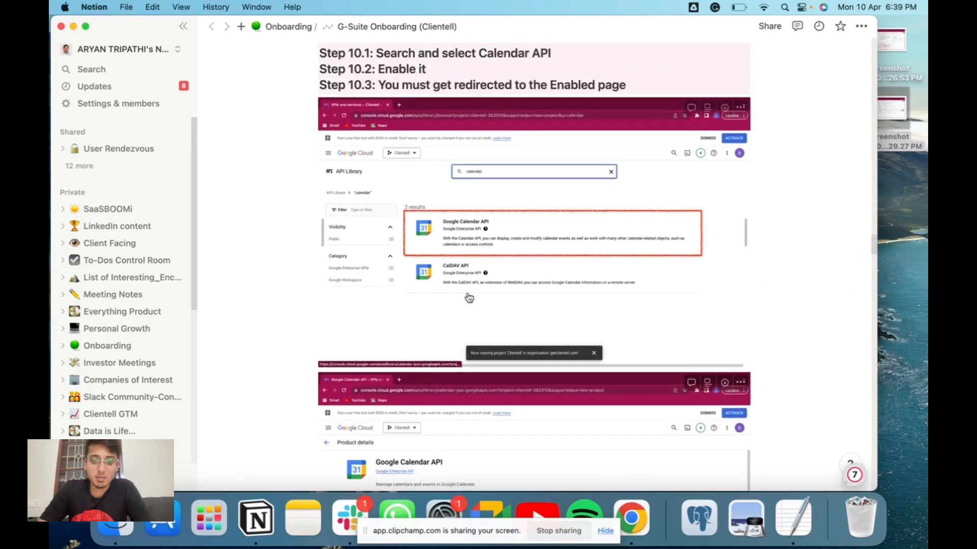
pyautogui.scroll(-15, 468, 298)
pyautogui.scroll(-1, 469, 298)
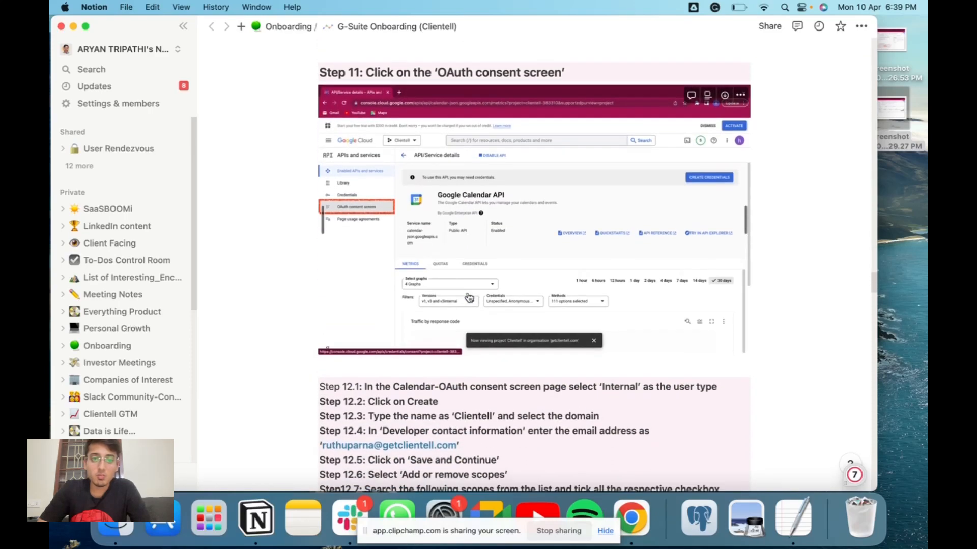
pyautogui.hotkey('ctrl', 'Right')
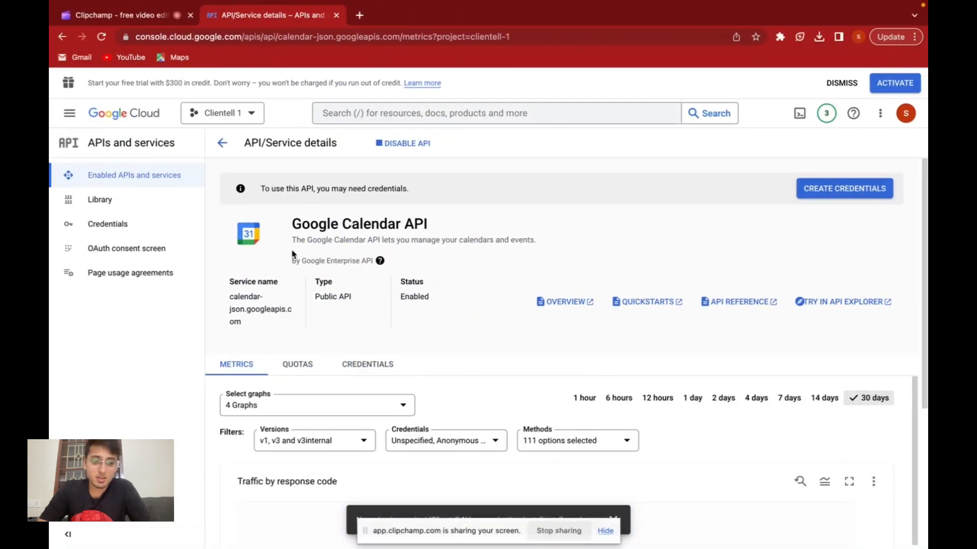
pyautogui.click(159, 249)
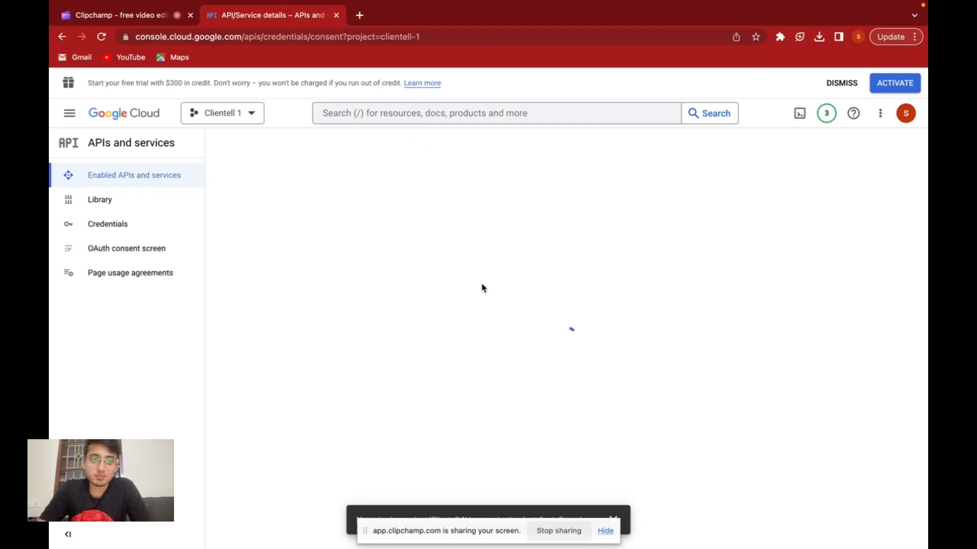
# Consult step 12 of the Notion guide, then create the OAuth consent screen in Google Cloud with the Internal user type.
pyautogui.hotkey('ctrl', 'Left')
pyautogui.scroll(-5, 477, 286)
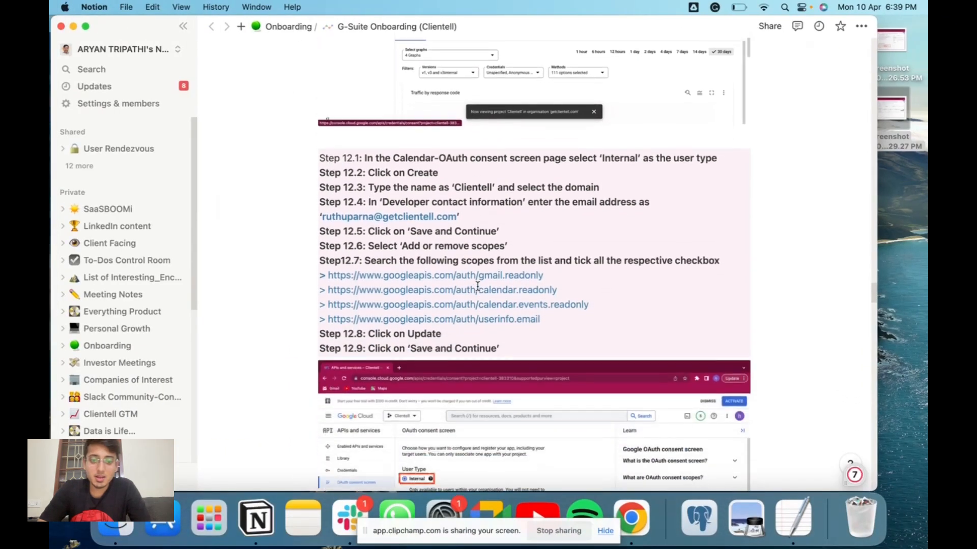
pyautogui.scroll(-2, 478, 286)
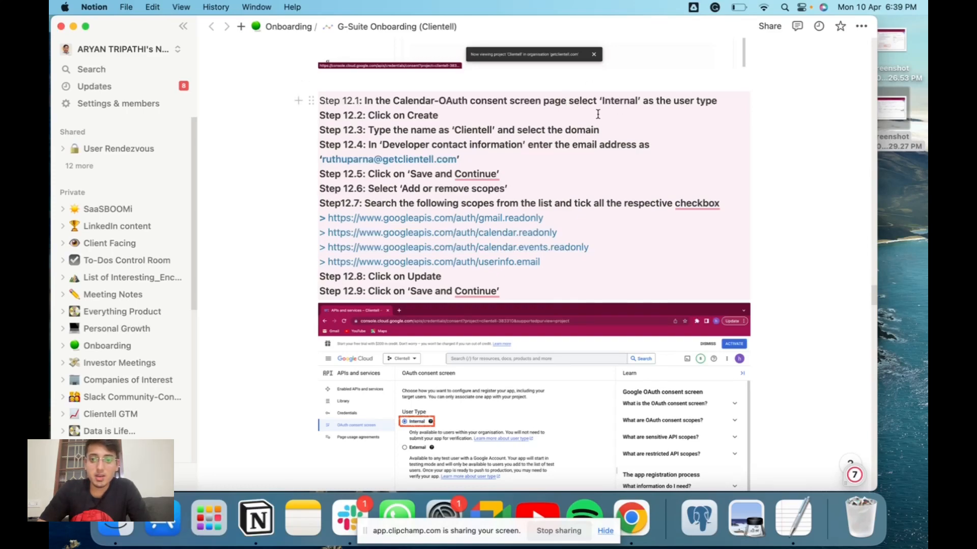
pyautogui.hotkey('ctrl', 'Right')
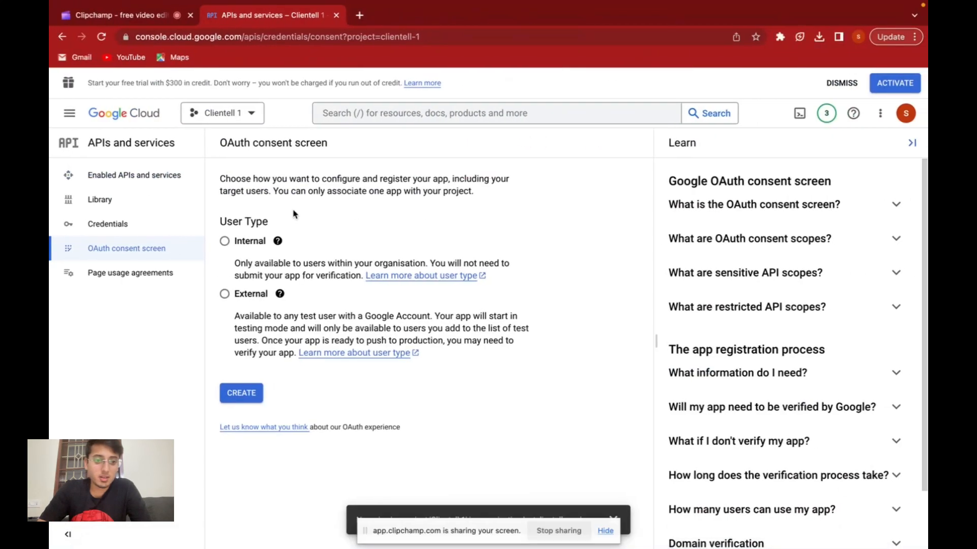
pyautogui.click(225, 242)
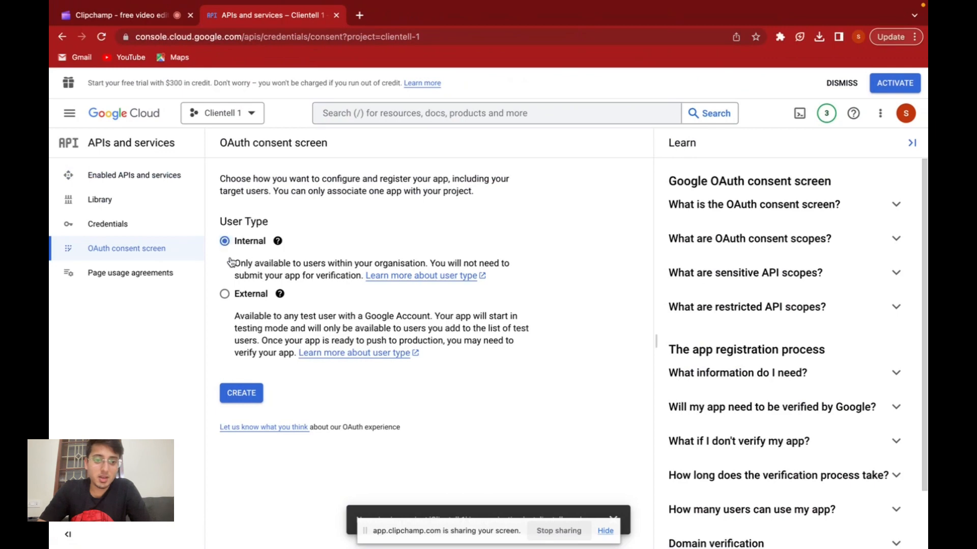
pyautogui.click(251, 401)
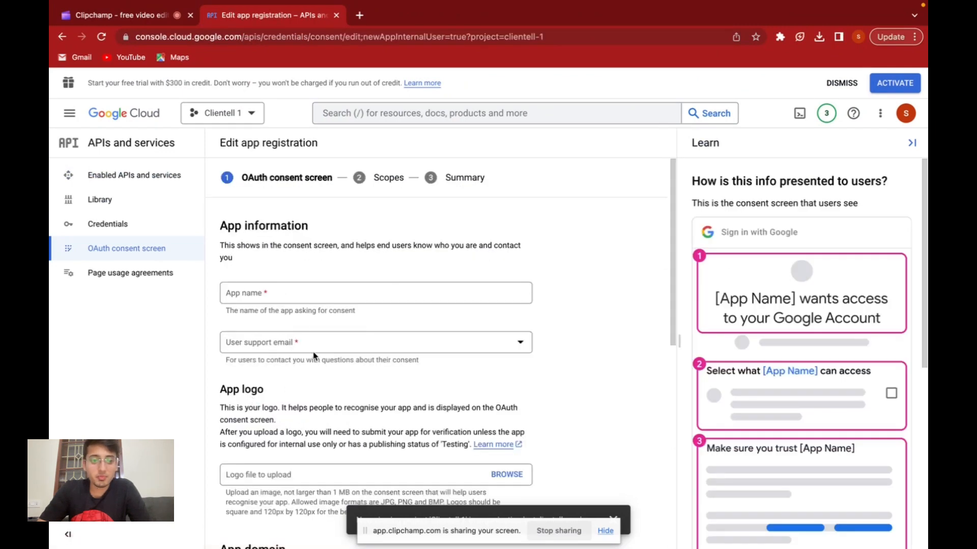
# Set the app name to "Clientell 1" and select the account's support address as the user support email.
pyautogui.click(285, 297)
pyautogui.write('Clientell 1')
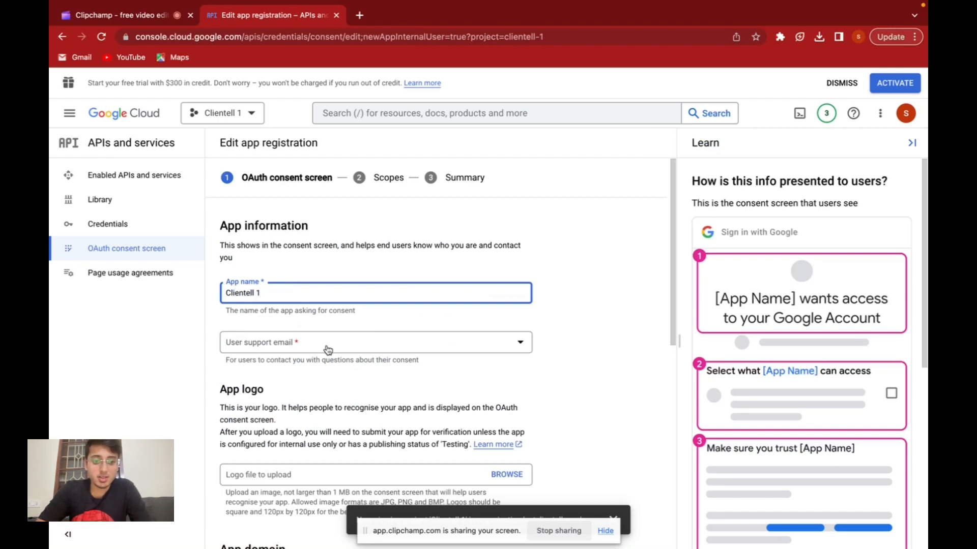
pyautogui.click(304, 350)
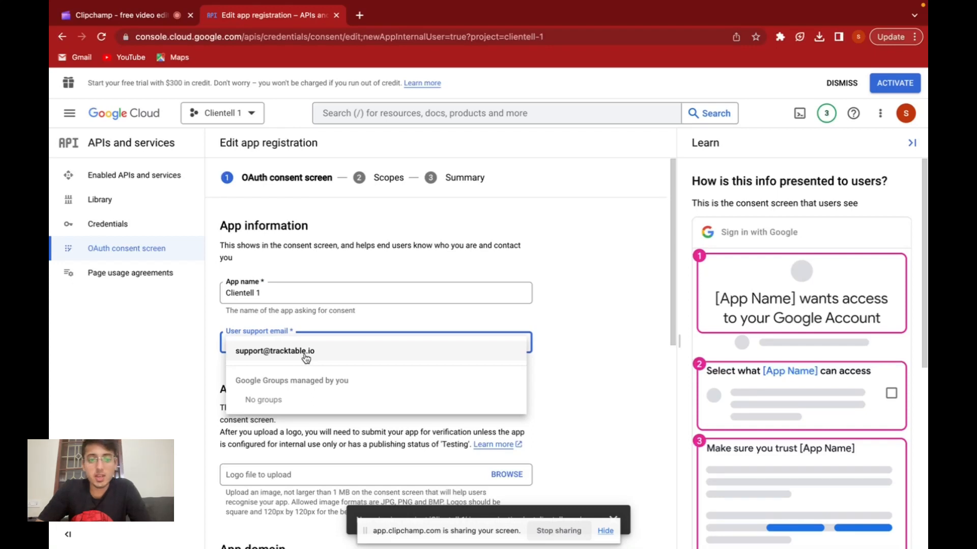
pyautogui.click(305, 352)
# Copy the developer contact email from the Notion guide into the Developer contact information, then save and continue to Scopes.
pyautogui.scroll(-7, 511, 372)
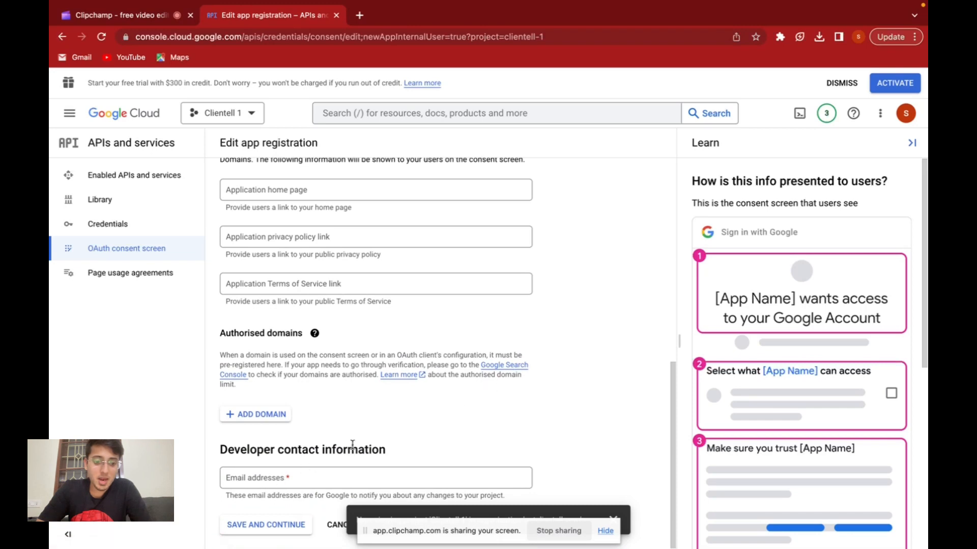
pyautogui.hotkey('ctrl', 'Left')
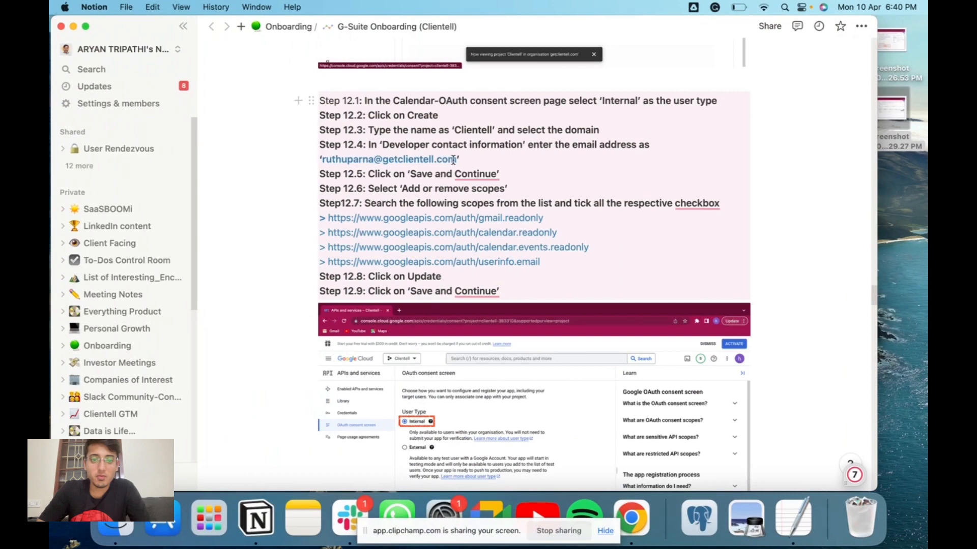
pyautogui.moveTo(456, 161); pyautogui.dragTo(321, 164)
pyautogui.press('super+c')
pyautogui.hotkey('ctrl', 'Right')
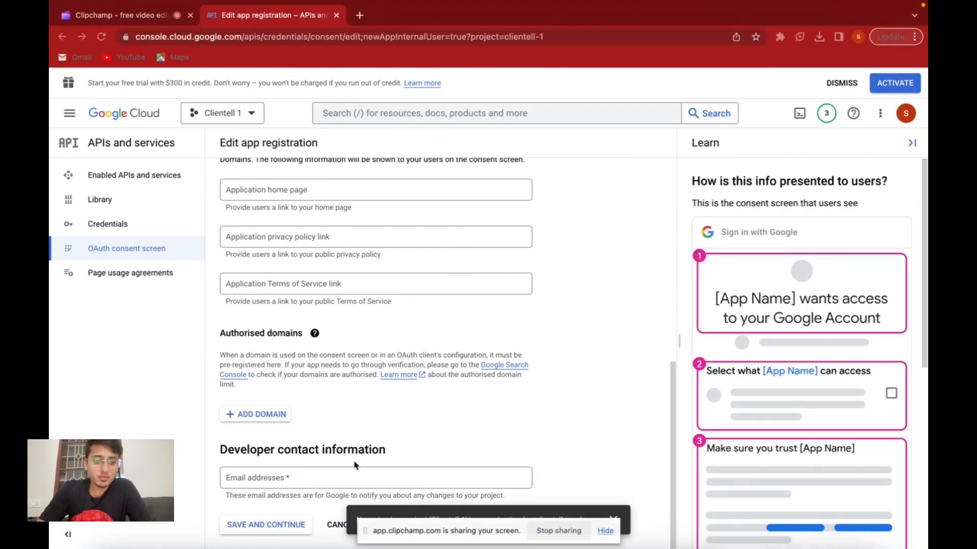
pyautogui.click(279, 481)
pyautogui.press('super+v')
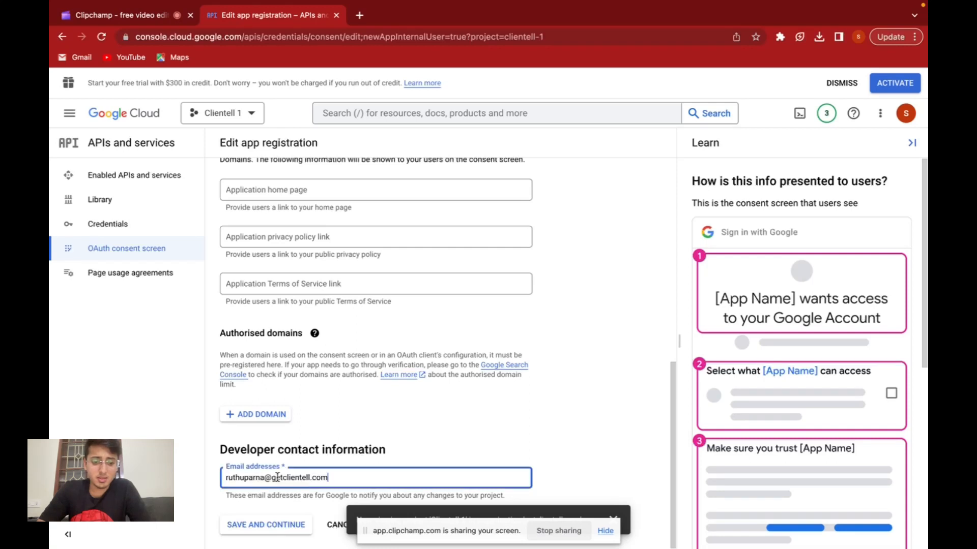
pyautogui.click(286, 529)
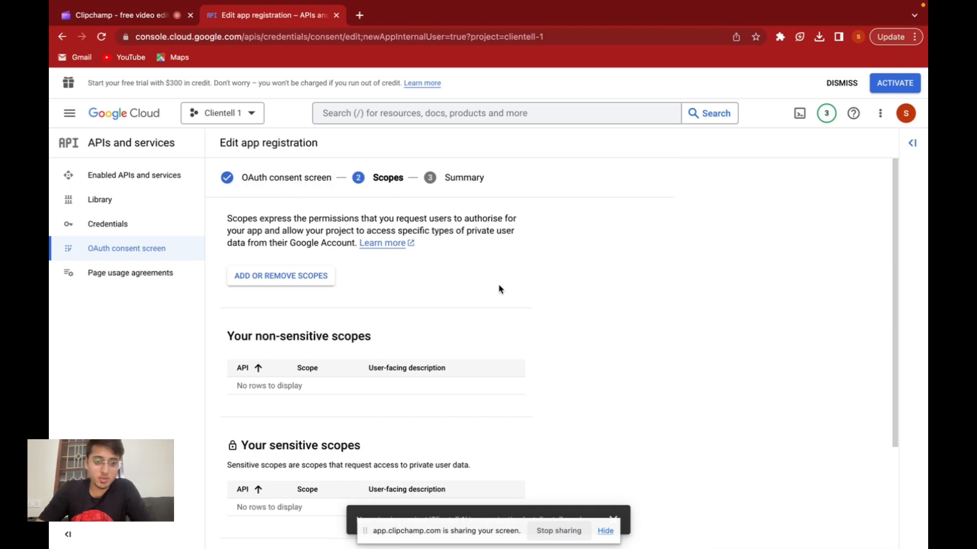
pyautogui.scroll(-1, 498, 290)
pyautogui.scroll(1, 499, 290)
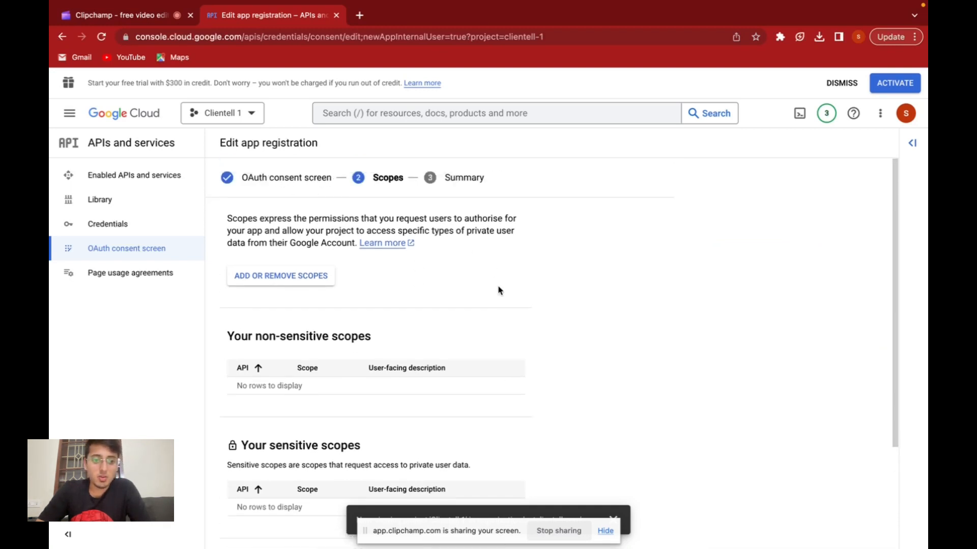
pyautogui.click(301, 278)
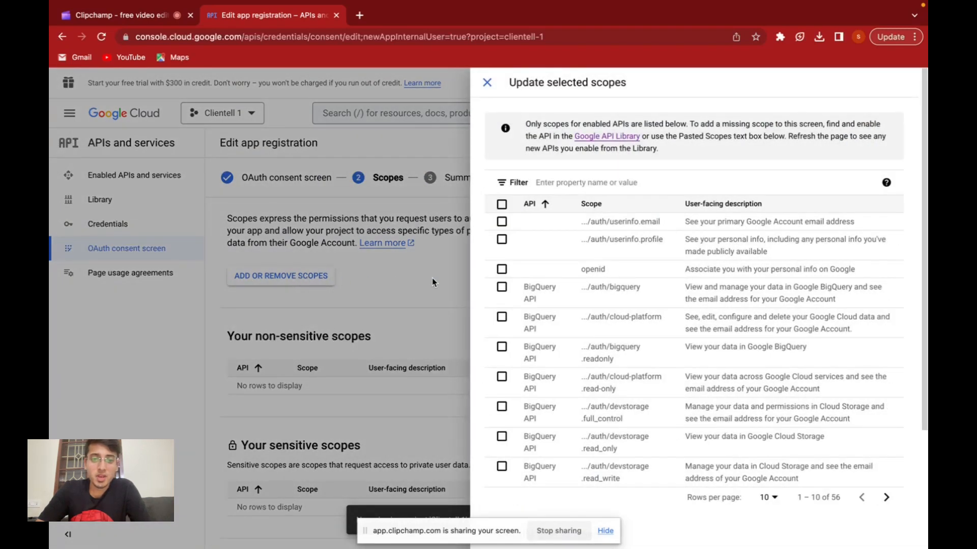
pyautogui.hotkey('ctrl', 'Left')
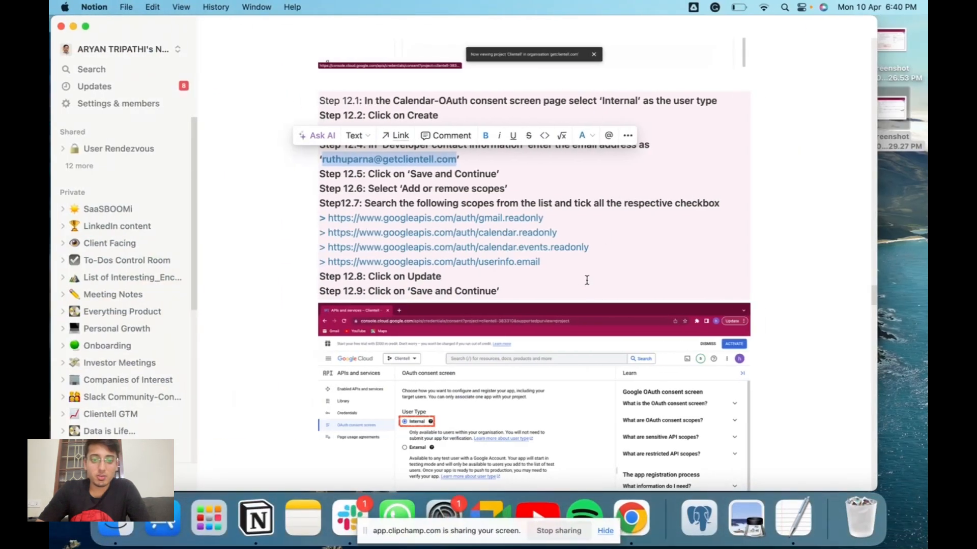
pyautogui.moveTo(543, 217); pyautogui.dragTo(329, 220)
pyautogui.hotkey('ctrl', 'Right')
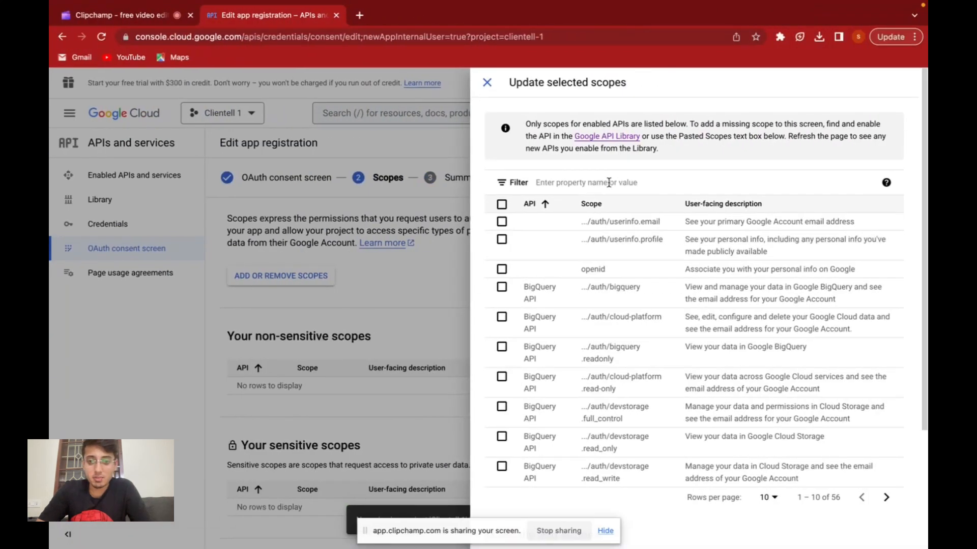
pyautogui.click(608, 182)
pyautogui.hotkey('ctrl', 'v')
pyautogui.press('Return')
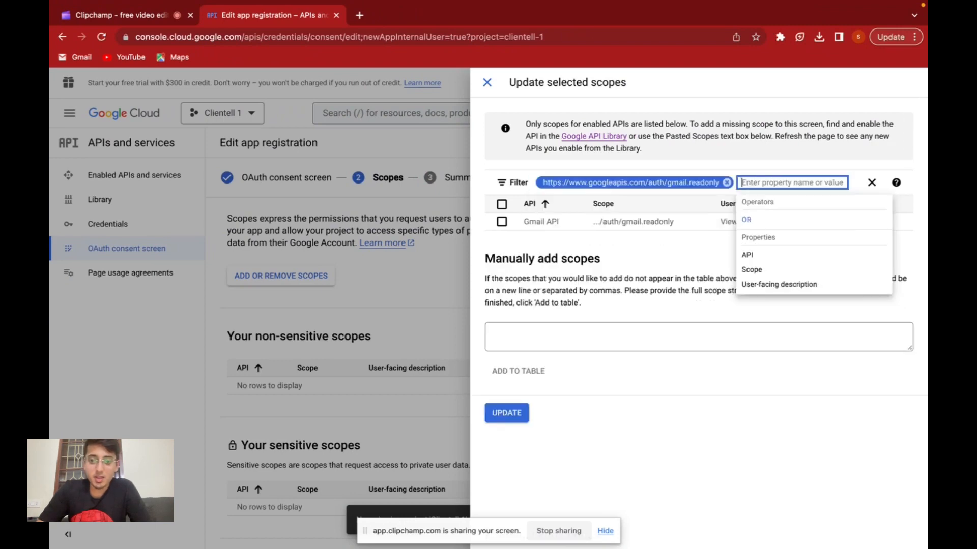
pyautogui.click(501, 222)
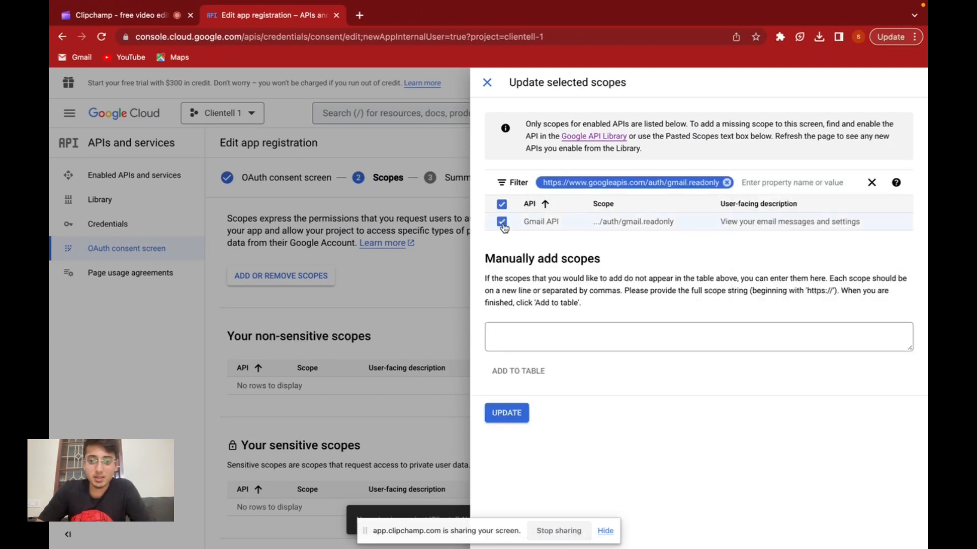
pyautogui.click(728, 183)
pyautogui.hotkey('ctrl', 'Left')
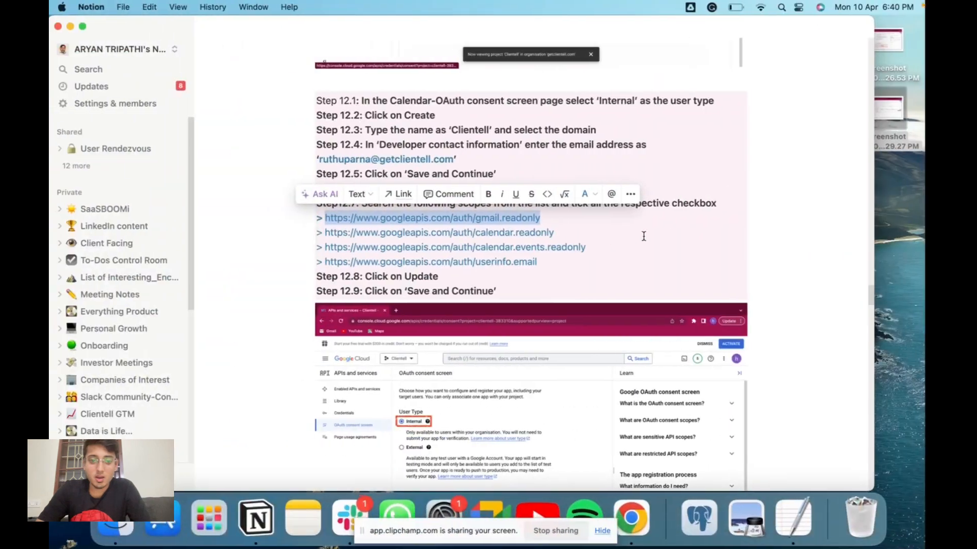
pyautogui.click(558, 234)
pyautogui.moveTo(558, 233); pyautogui.dragTo(324, 237)
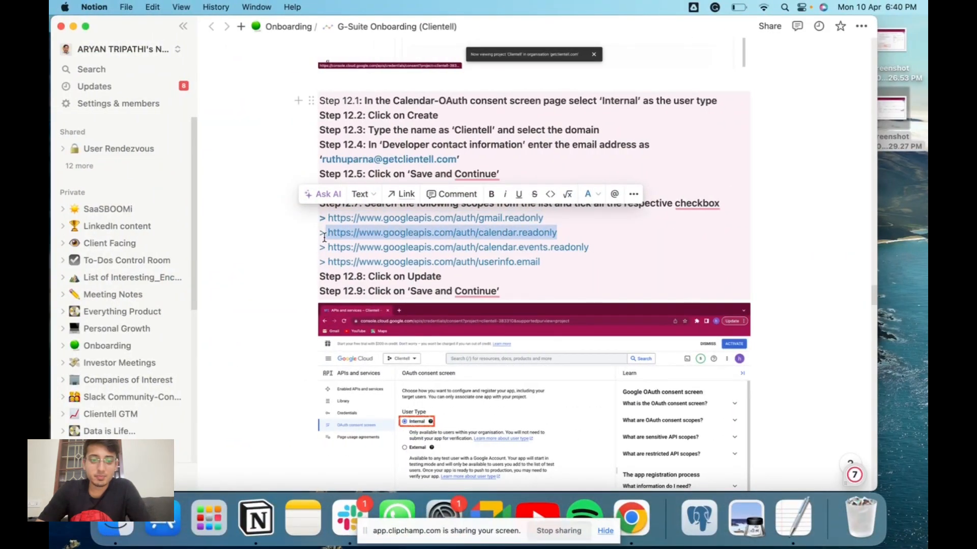
pyautogui.hotkey('ctrl', 'c')
pyautogui.hotkey('ctrl', 'Right')
pyautogui.click(651, 182)
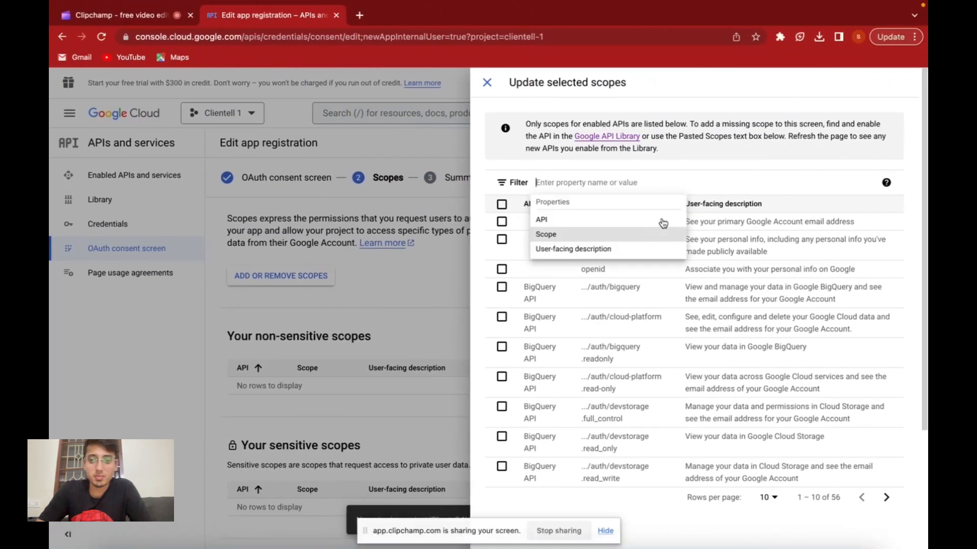
pyautogui.hotkey('ctrl', 'v')
pyautogui.press('Return')
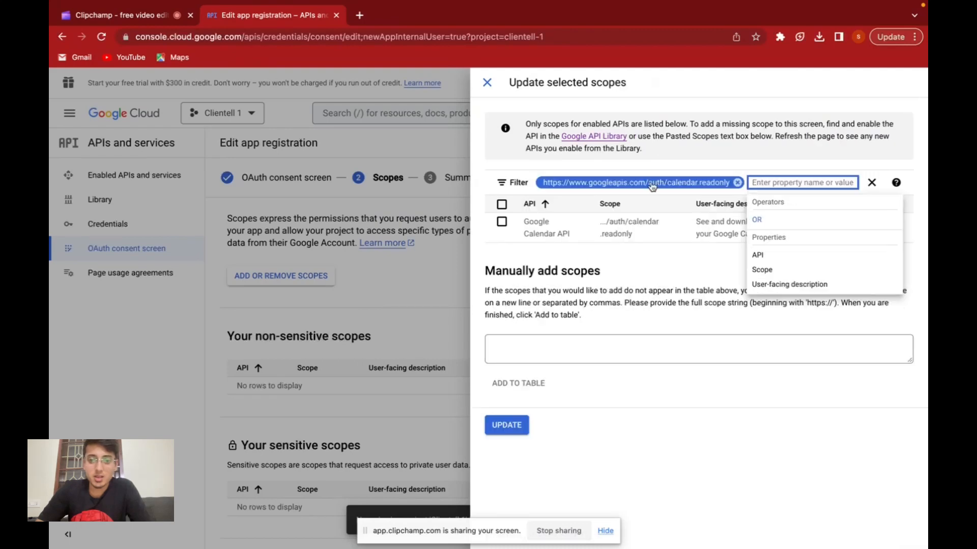
pyautogui.click(501, 224)
pyautogui.click(501, 224)
pyautogui.click(737, 182)
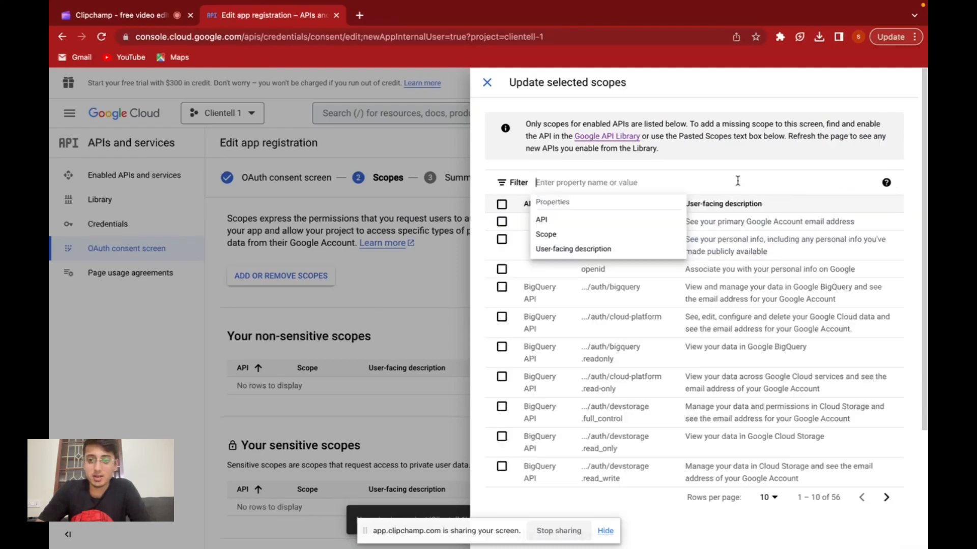
pyautogui.hotkey('ctrl', 'Left')
pyautogui.moveTo(590, 247); pyautogui.dragTo(327, 248)
pyautogui.press('super+c')
pyautogui.hotkey('ctrl', 'Right')
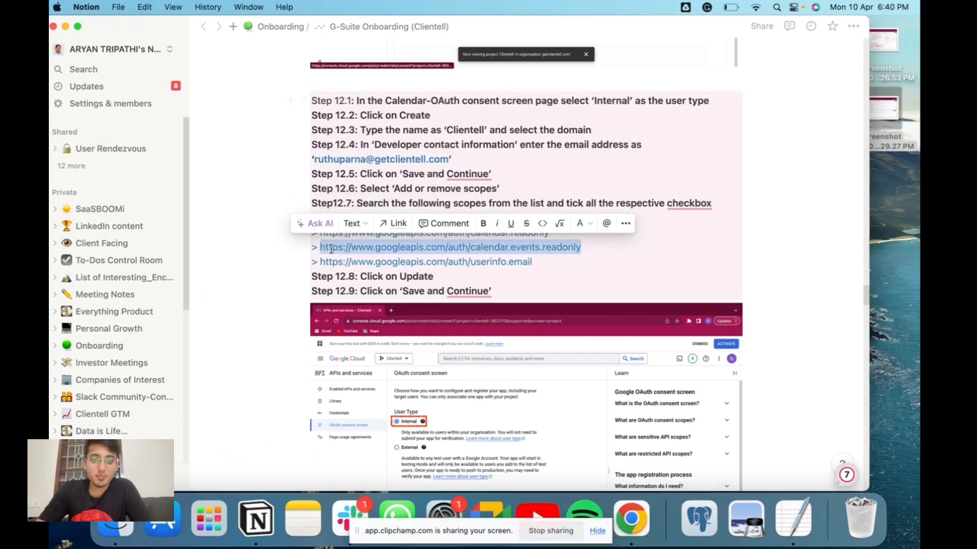
pyautogui.click(605, 183)
pyautogui.press('super+v')
pyautogui.press('Return')
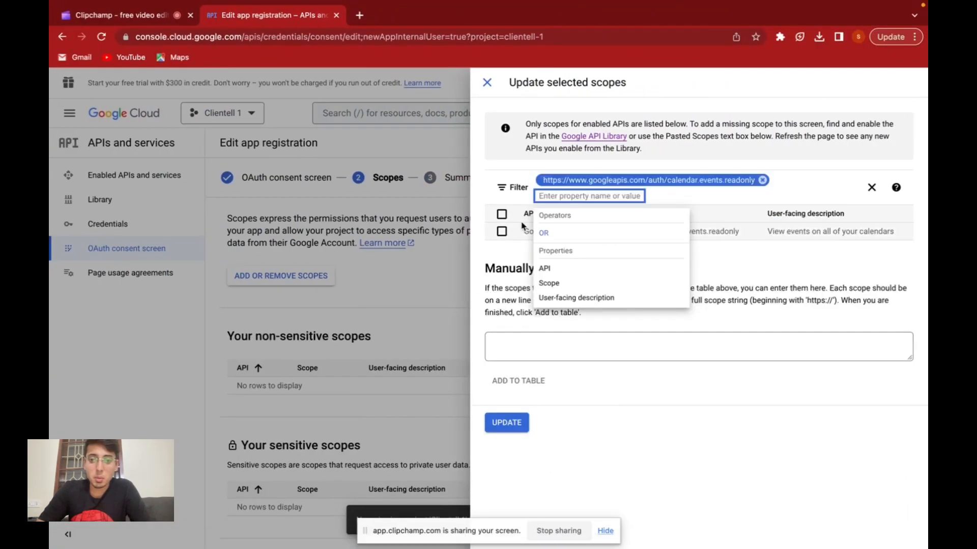
pyautogui.click(501, 231)
pyautogui.hotkey('ctrl', 'Left')
pyautogui.moveTo(542, 264); pyautogui.dragTo(330, 264)
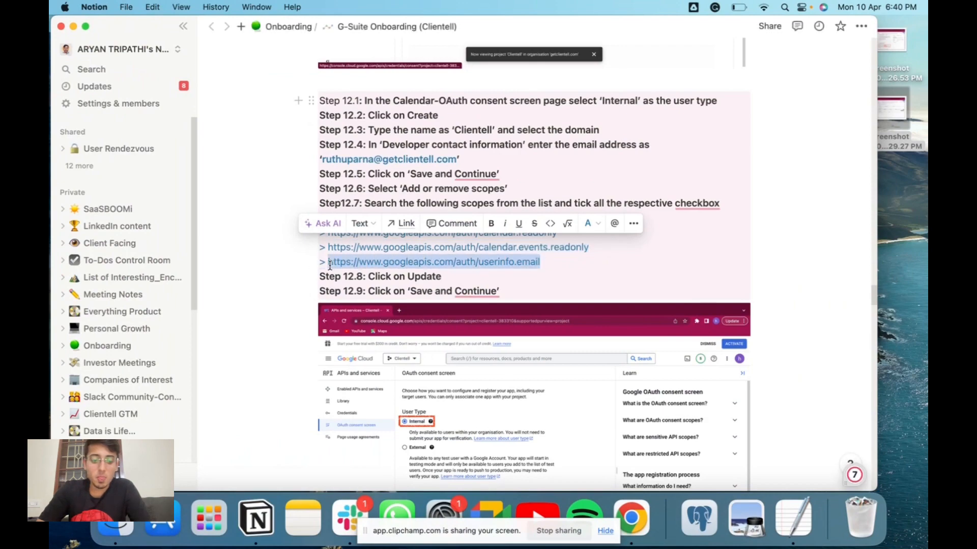
pyautogui.press('super+c')
pyautogui.hotkey('ctrl', 'Right')
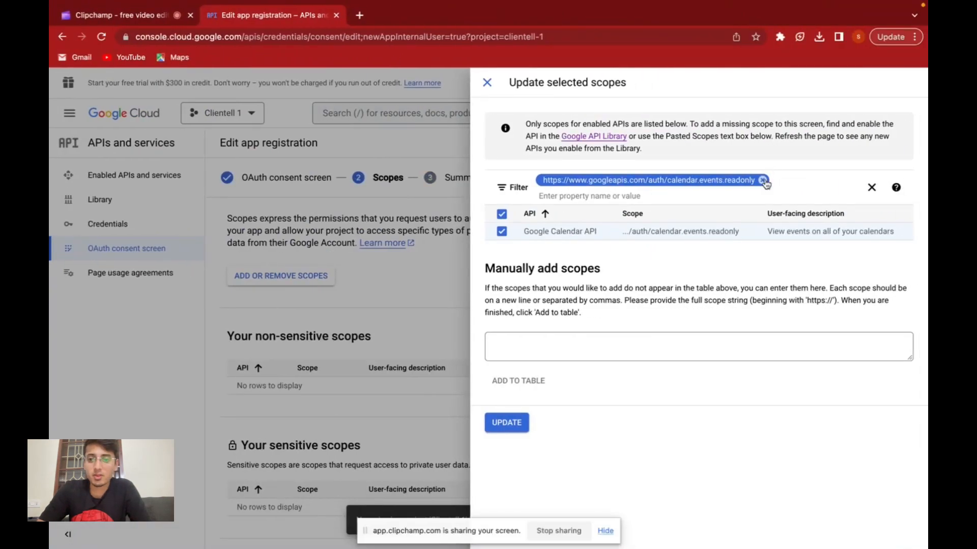
pyautogui.click(763, 180)
pyautogui.press('super+v')
pyautogui.press('Return')
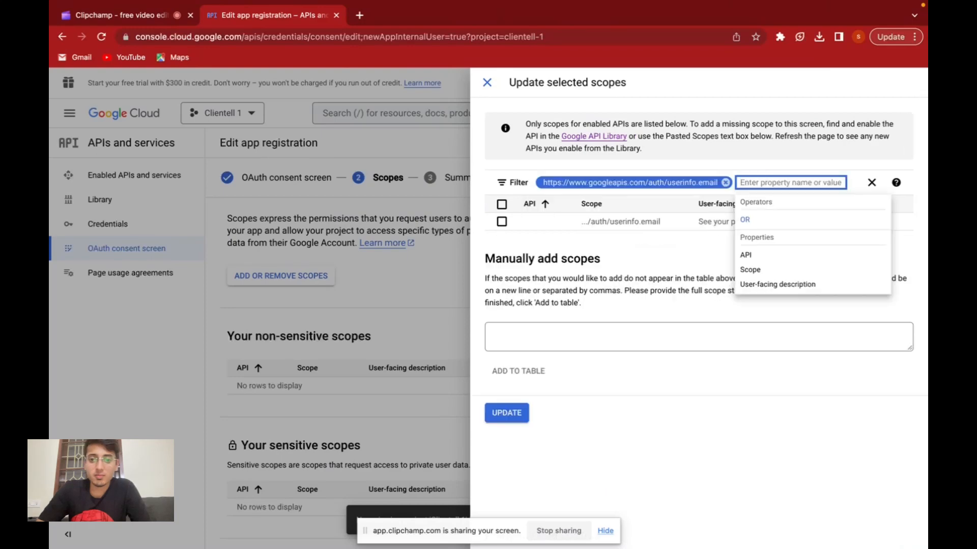
pyautogui.click(501, 221)
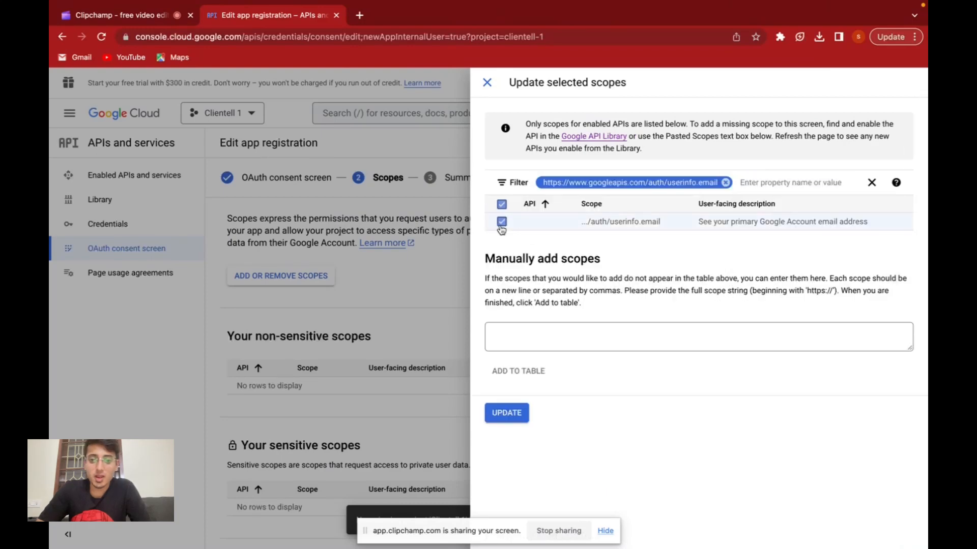
# Update the app registration with the selected scopes, then save and continue to the Summary.
pyautogui.click(507, 413)
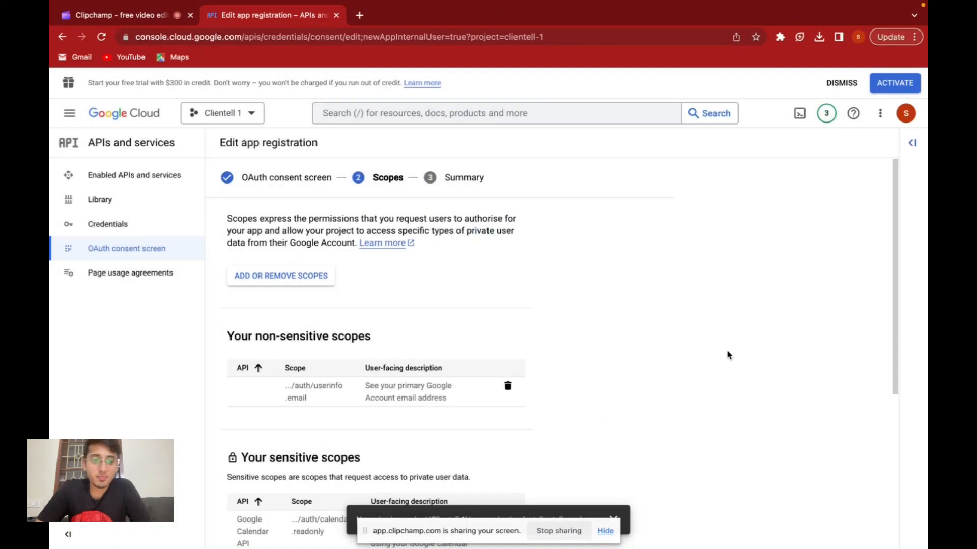
pyautogui.scroll(-5, 728, 355)
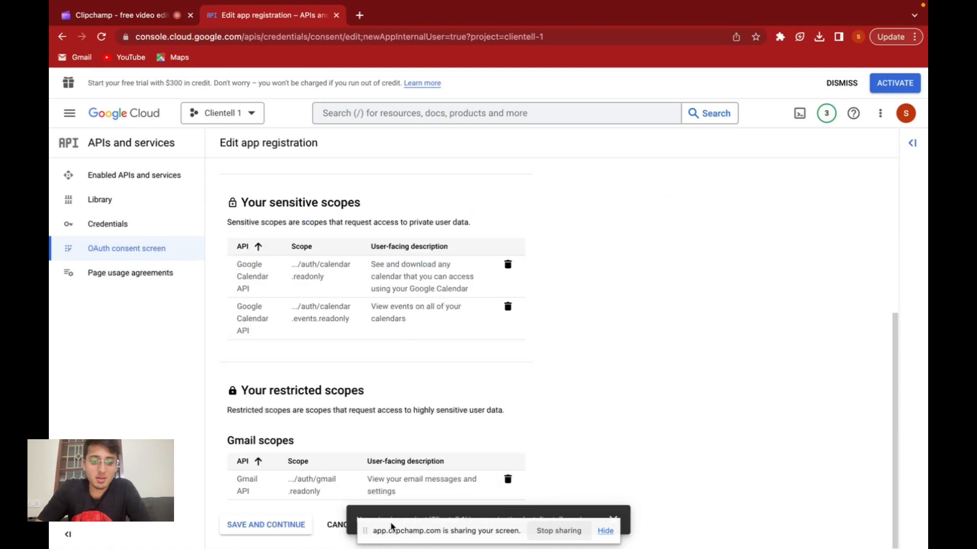
pyautogui.click(269, 525)
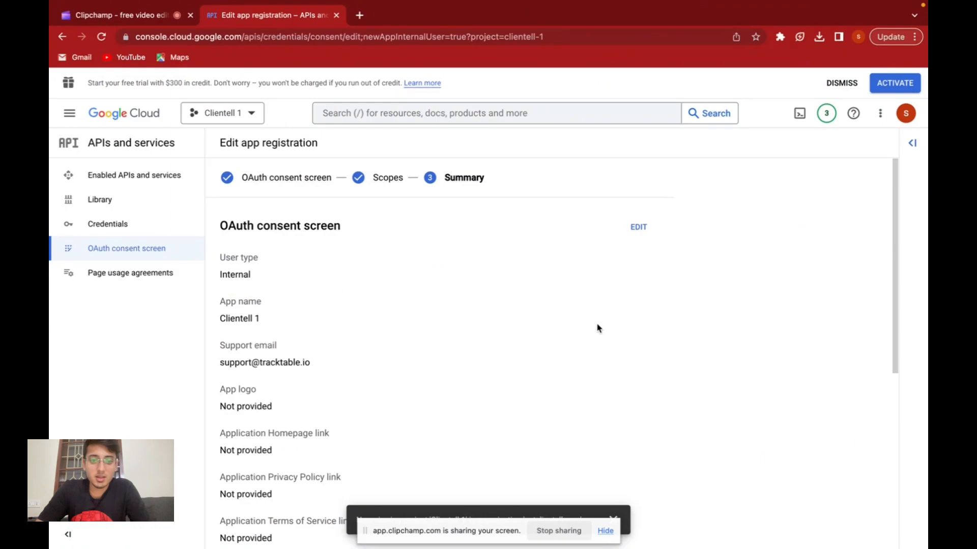
# Review the summary and consult steps 13 and 14 of the Notion guide, then start creating an OAuth client ID under the project's credentials.
pyautogui.scroll(-5, 597, 328)
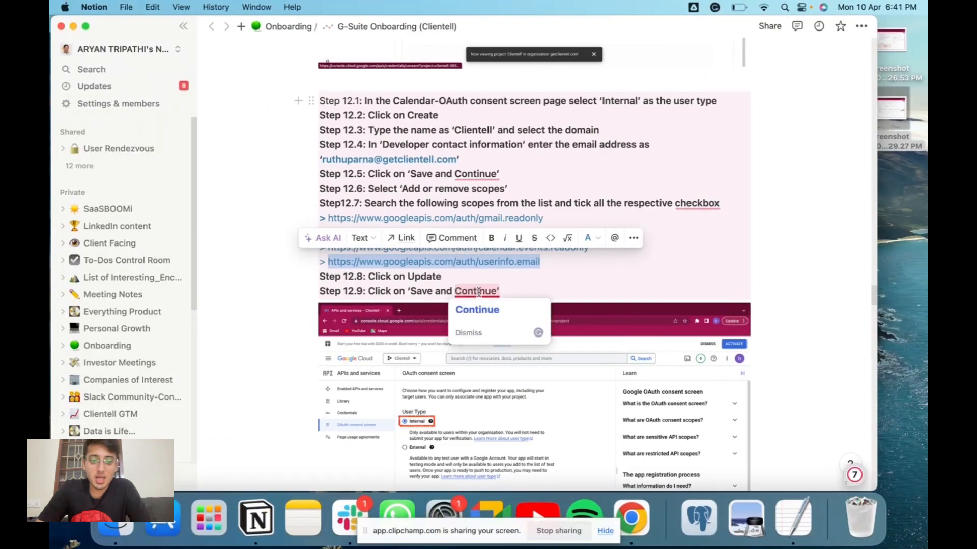
pyautogui.scroll(-10, 559, 299)
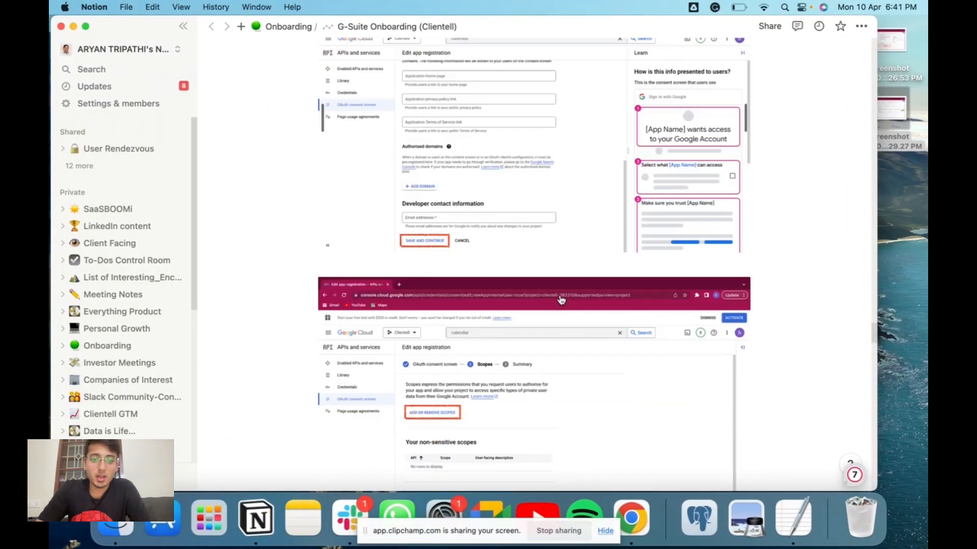
pyautogui.scroll(-10, 560, 300)
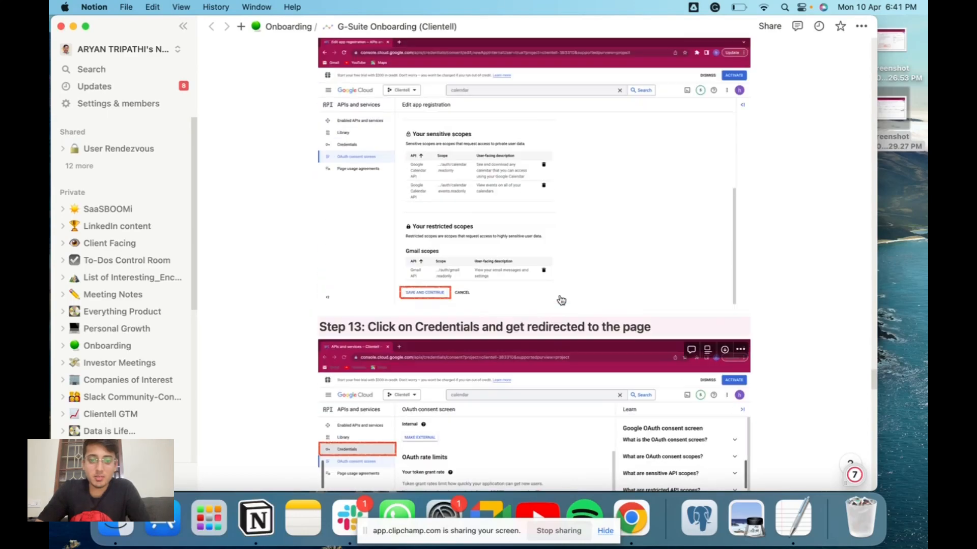
pyautogui.scroll(4, 561, 300)
pyautogui.scroll(-9, 561, 300)
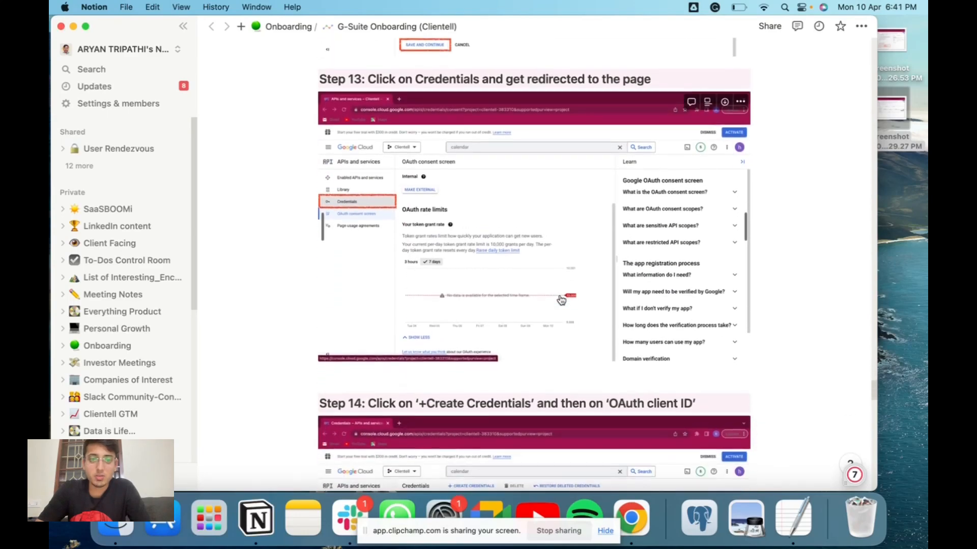
pyautogui.scroll(2, 560, 300)
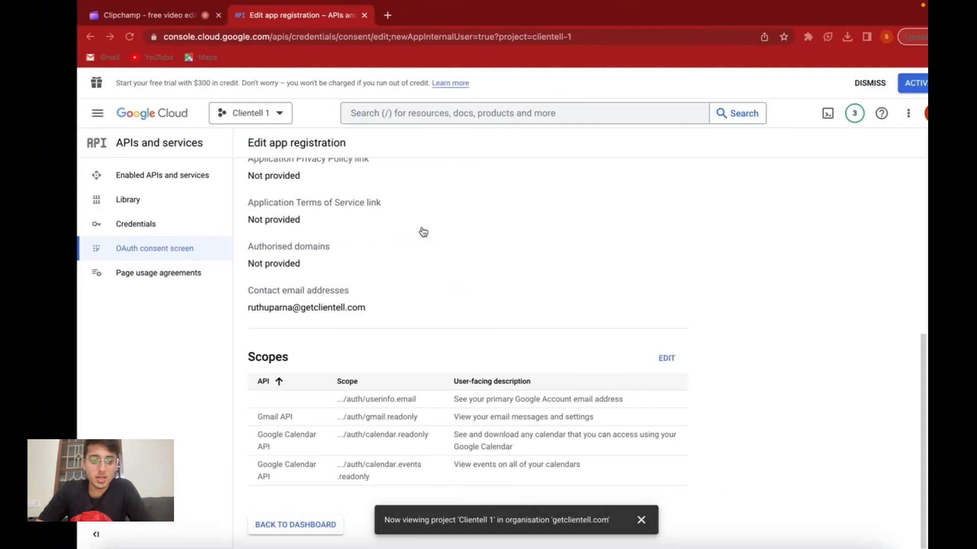
pyautogui.click(151, 228)
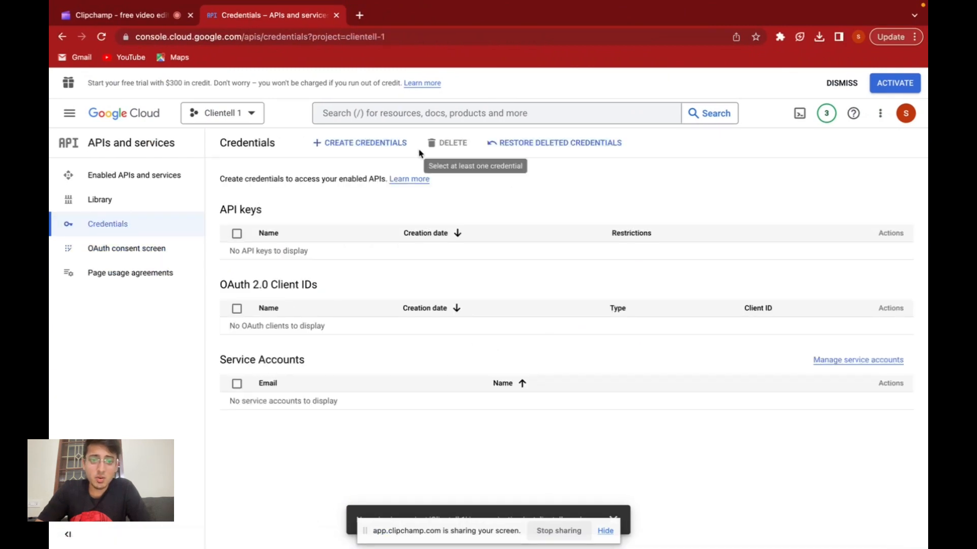
pyautogui.click(380, 147)
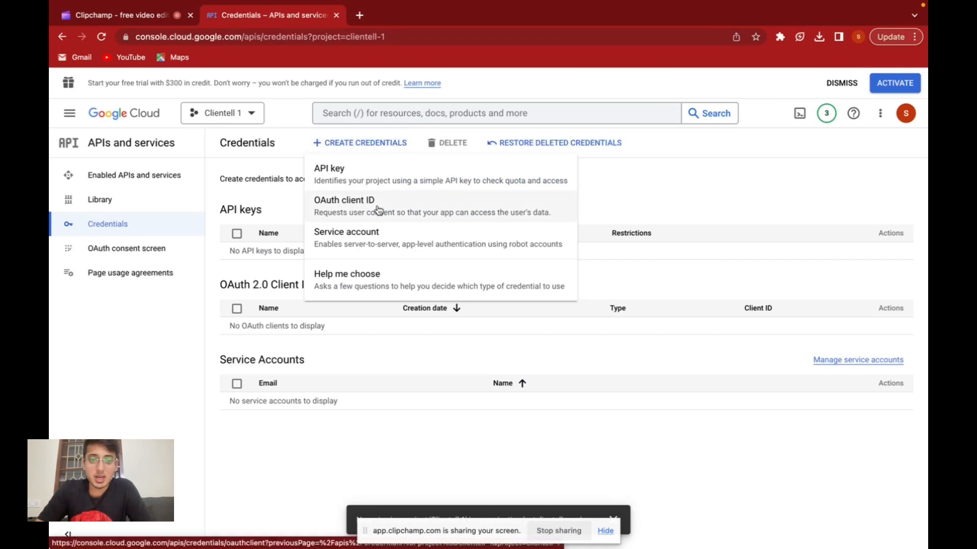
pyautogui.click(378, 209)
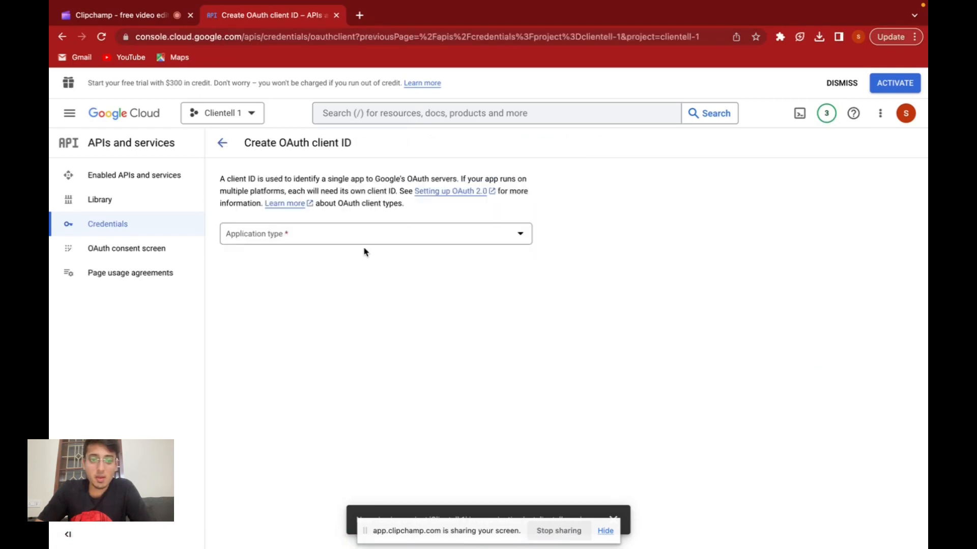
# Set the OAuth client's application type to Web application and its name to "Clientell 1".
pyautogui.click(354, 238)
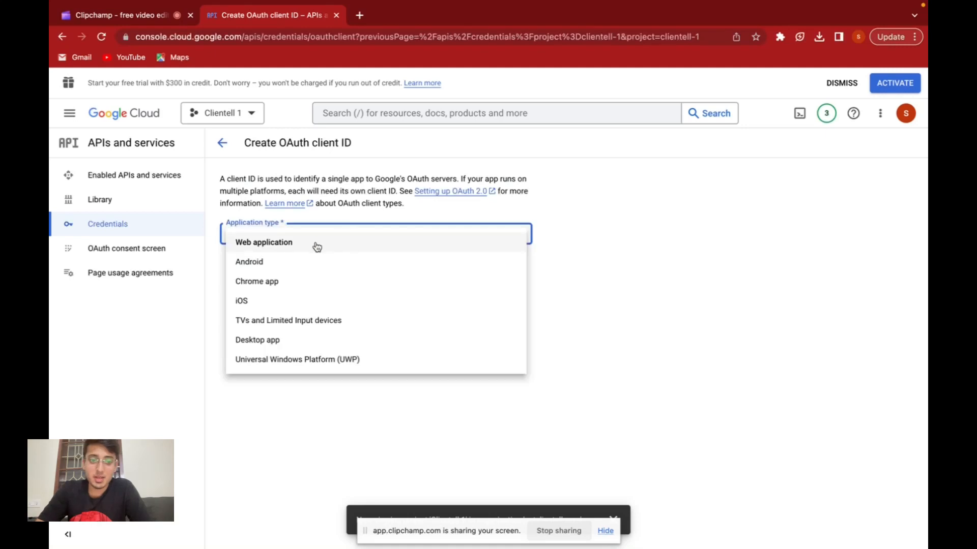
pyautogui.click(317, 247)
pyautogui.click(309, 265)
pyautogui.hotkey('ctrl', 'a')
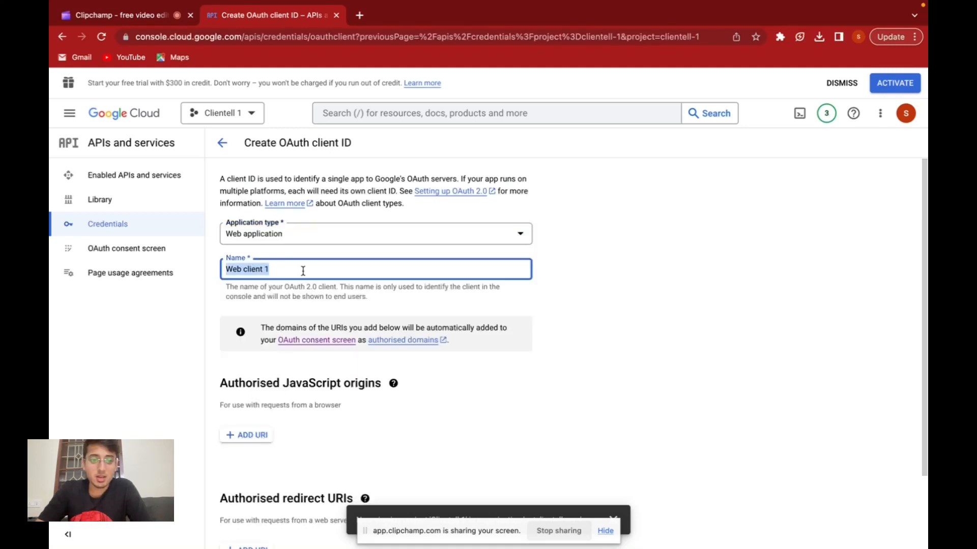
pyautogui.write('Clientell 1')
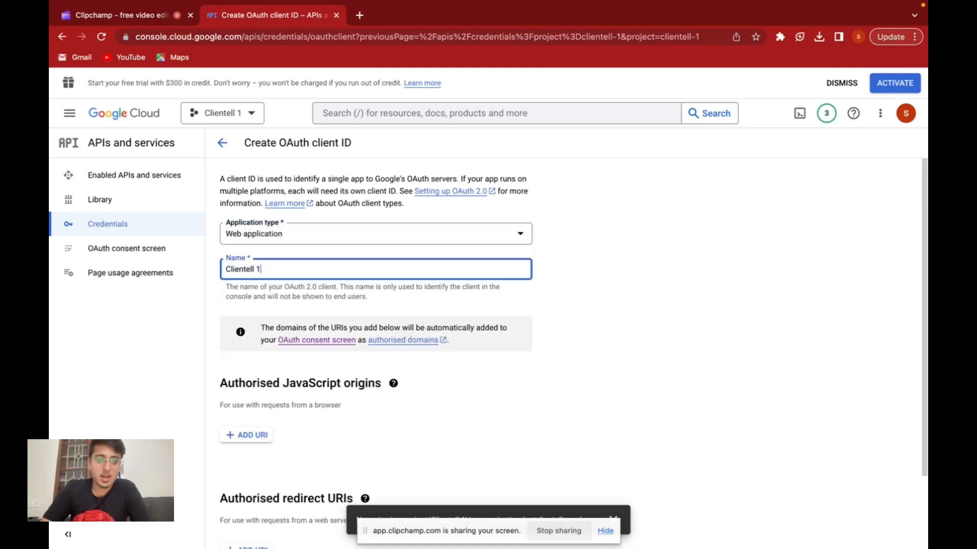
pyautogui.scroll(-2, 384, 344)
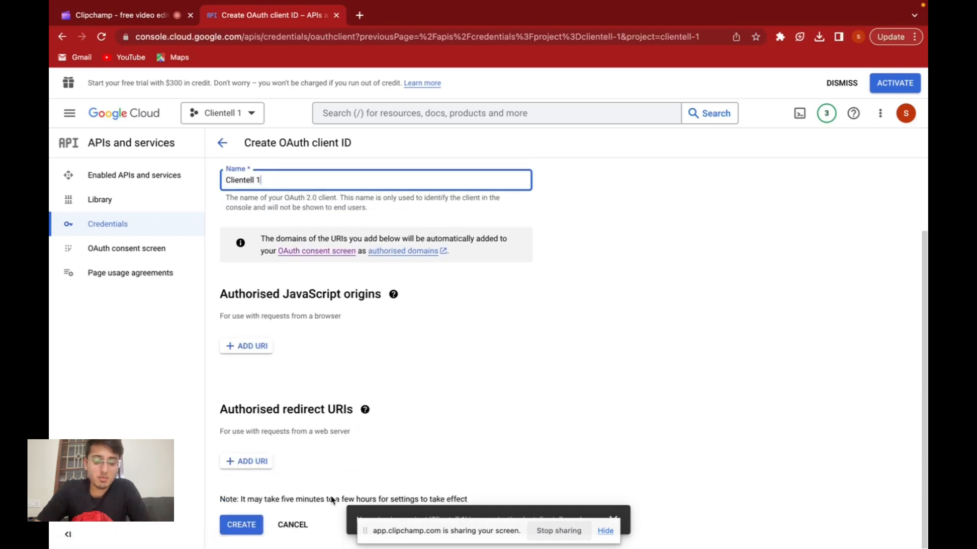
pyautogui.click(246, 461)
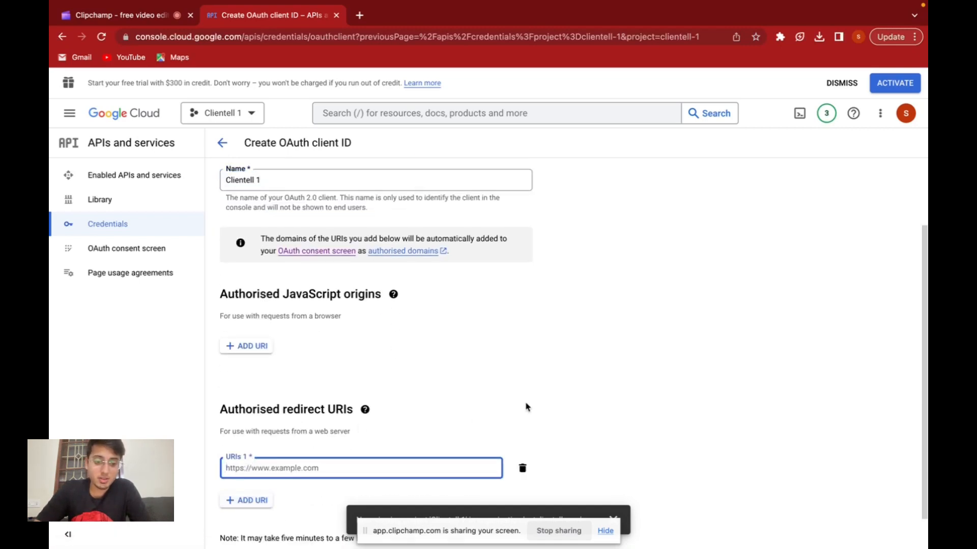
pyautogui.press('super+Tab')
pyautogui.scroll(-10, 529, 335)
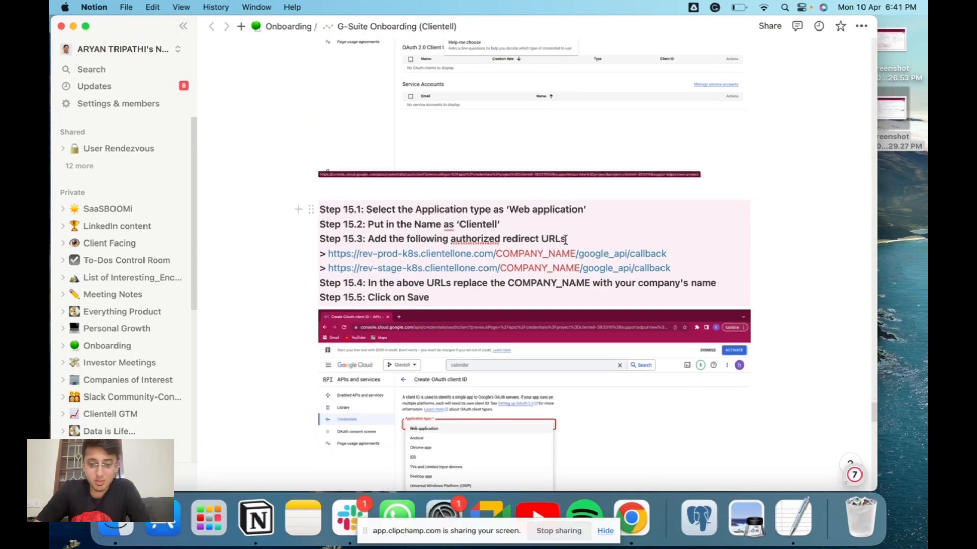
pyautogui.moveTo(665, 253); pyautogui.dragTo(330, 257)
pyautogui.press('super+c')
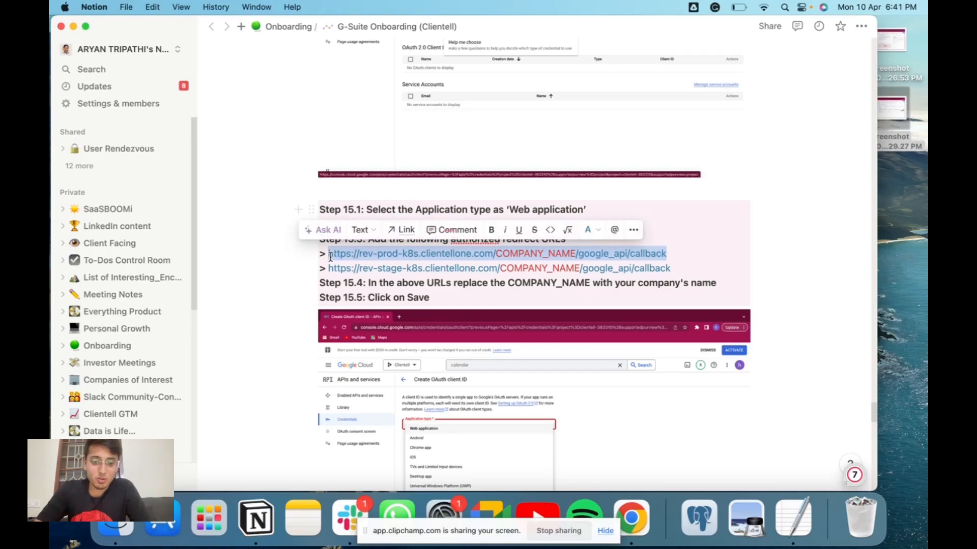
pyautogui.press('super+Tab')
pyautogui.press('super+v')
pyautogui.scroll(-1, 313, 469)
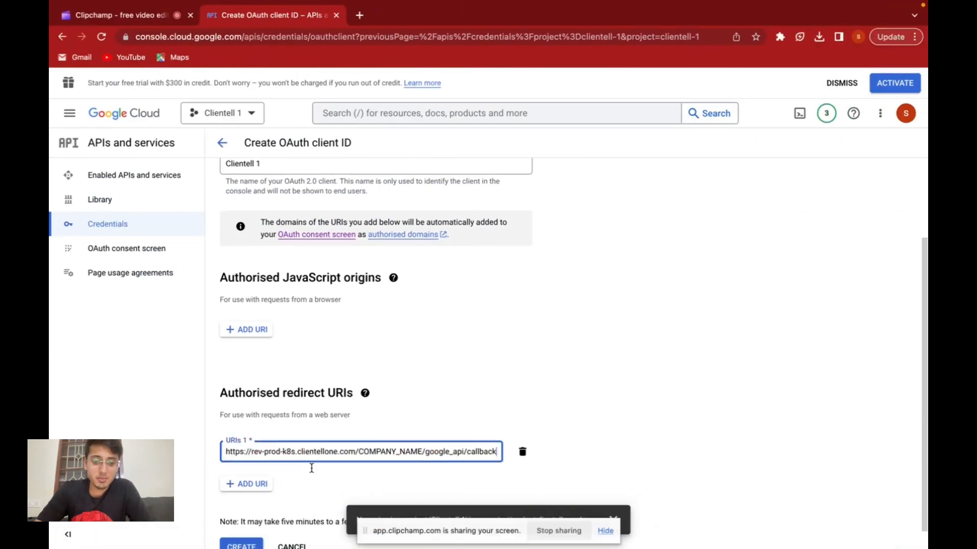
# Following step 15.4 of the Notion guide, replace COMPANY_NAME with "Tracktable1" in the first authorised redirect URI.
pyautogui.press('super+Tab')
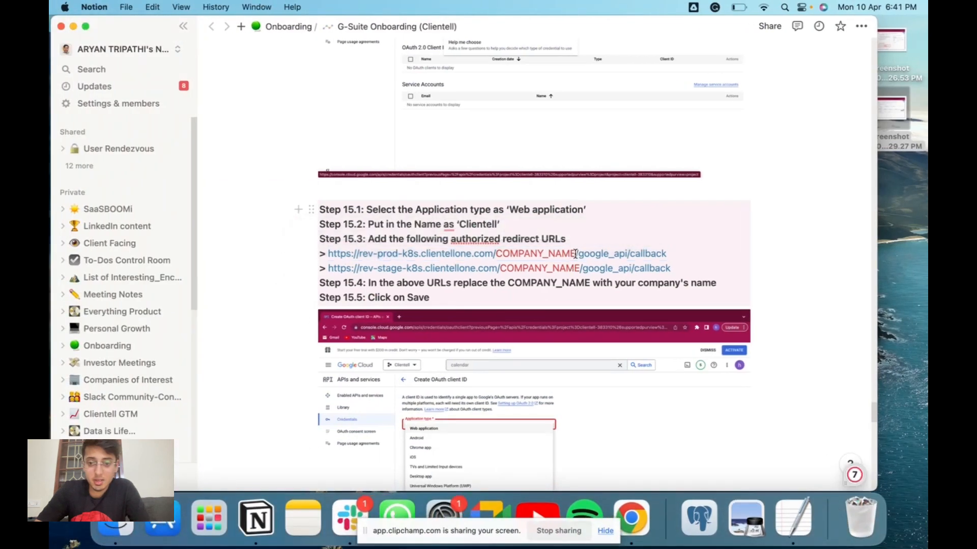
pyautogui.moveTo(576, 253); pyautogui.dragTo(495, 255)
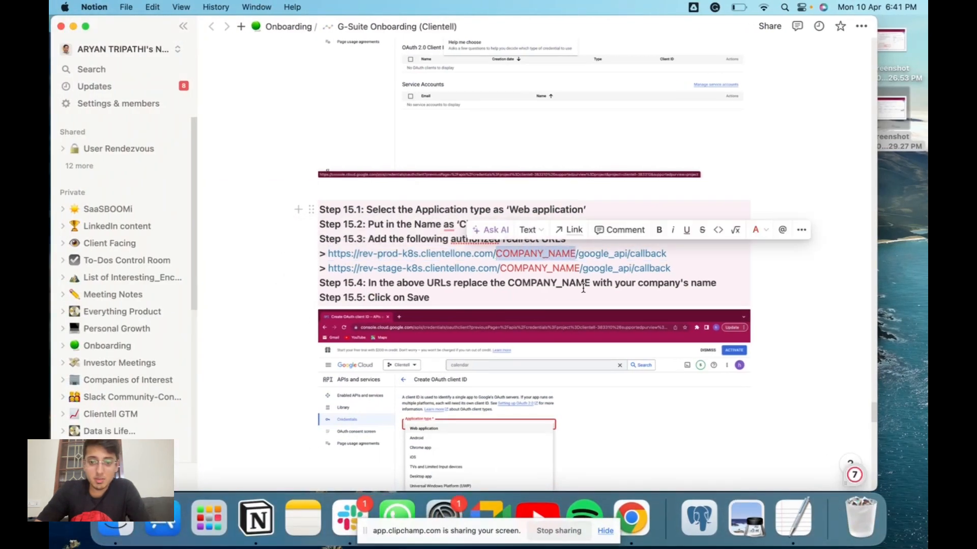
pyautogui.click(469, 286)
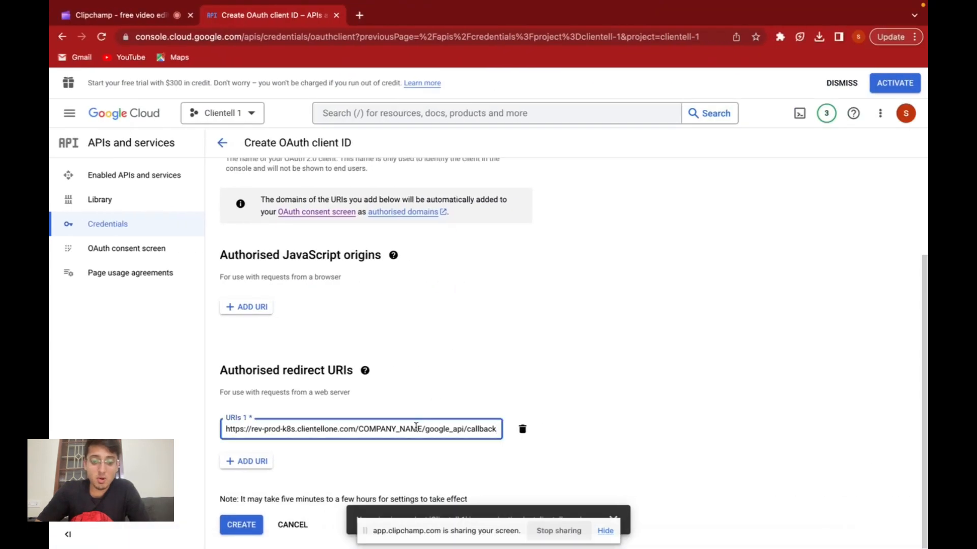
pyautogui.moveTo(421, 431); pyautogui.dragTo(359, 432)
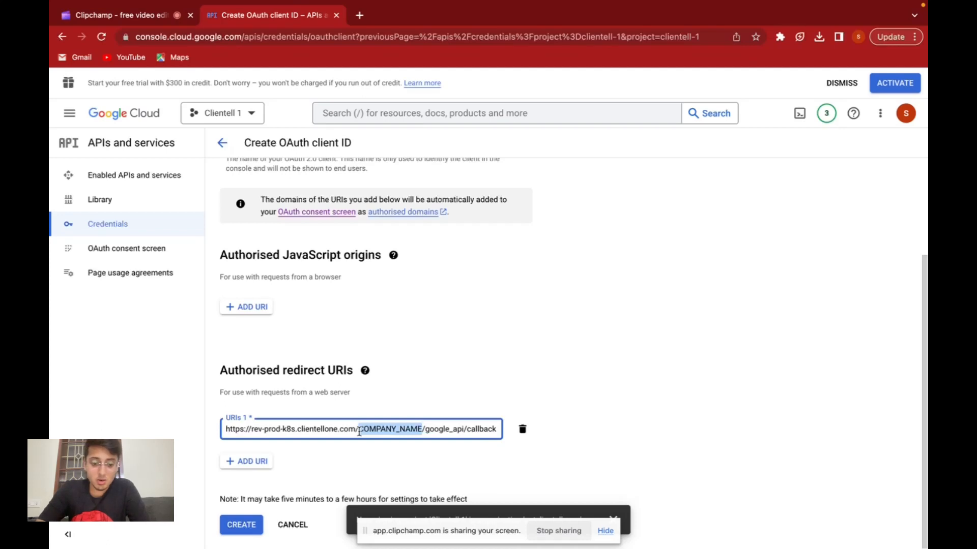
pyautogui.write('Tra')
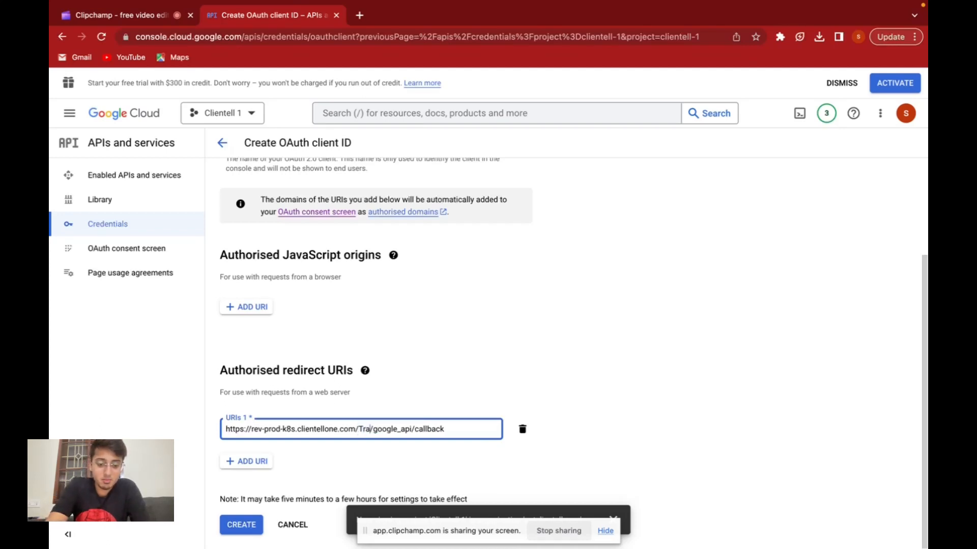
pyautogui.write('cktable')
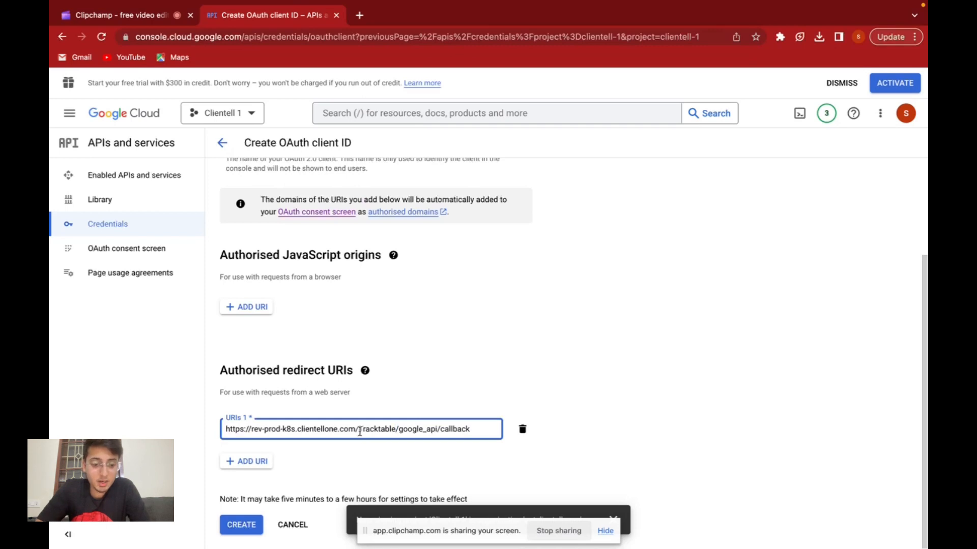
pyautogui.write('1')
pyautogui.click(272, 457)
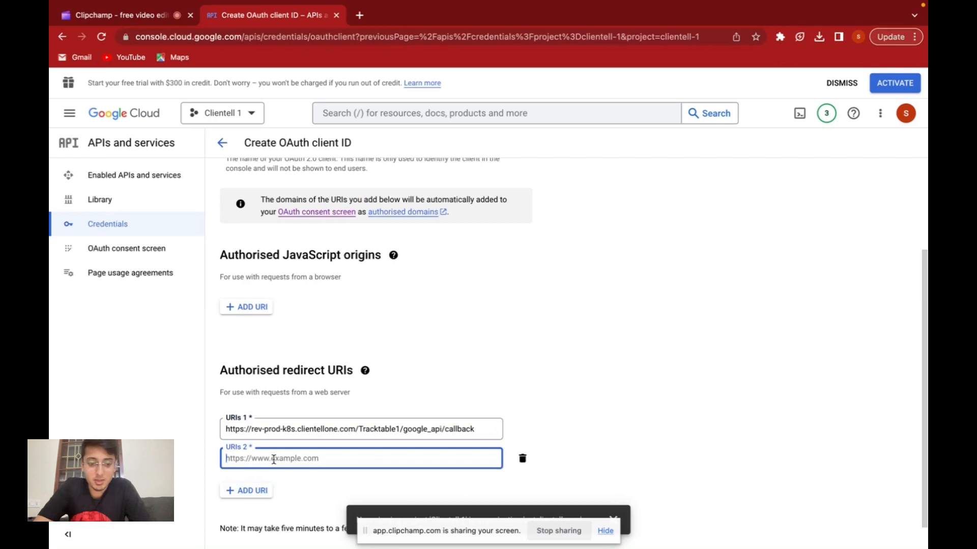
pyautogui.hotkey('ctrl', 'Left')
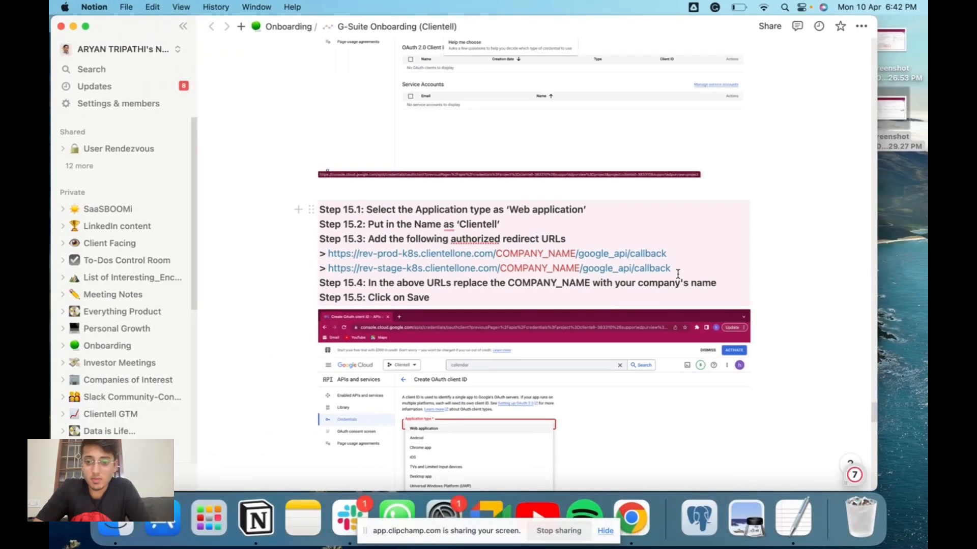
pyautogui.moveTo(674, 269); pyautogui.dragTo(329, 273)
pyautogui.hotkey('ctrl', 'Right')
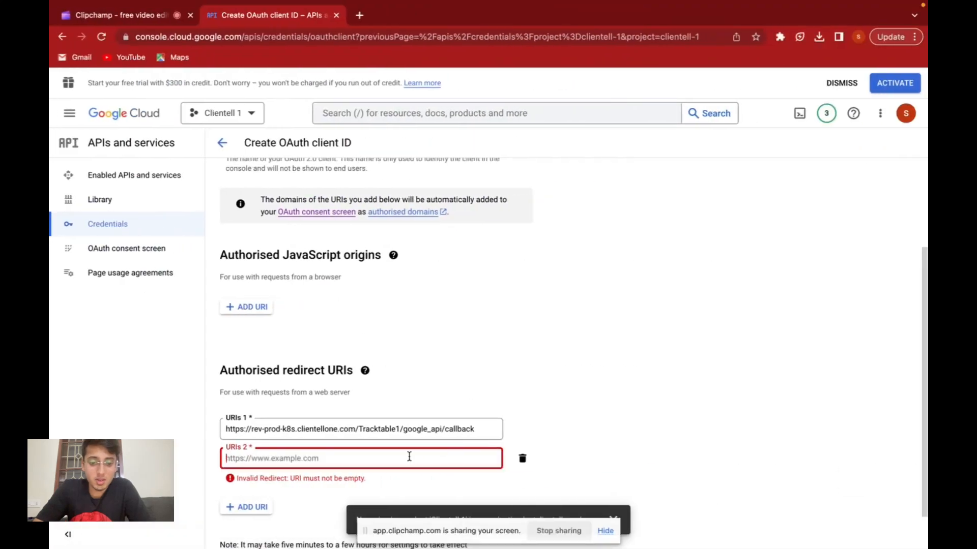
pyautogui.write('https://rev-stage-k8s.clientellone.com/COMPANY_NAME/google_api/callback')
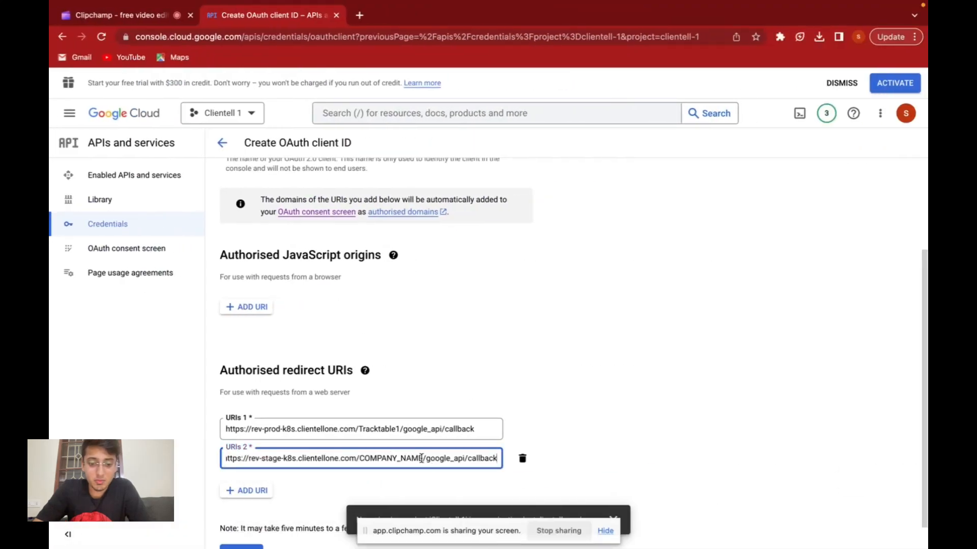
# Replace COMPANY_NAME with "tracktable" in the second authorised redirect URI.
pyautogui.moveTo(423, 459); pyautogui.dragTo(359, 460)
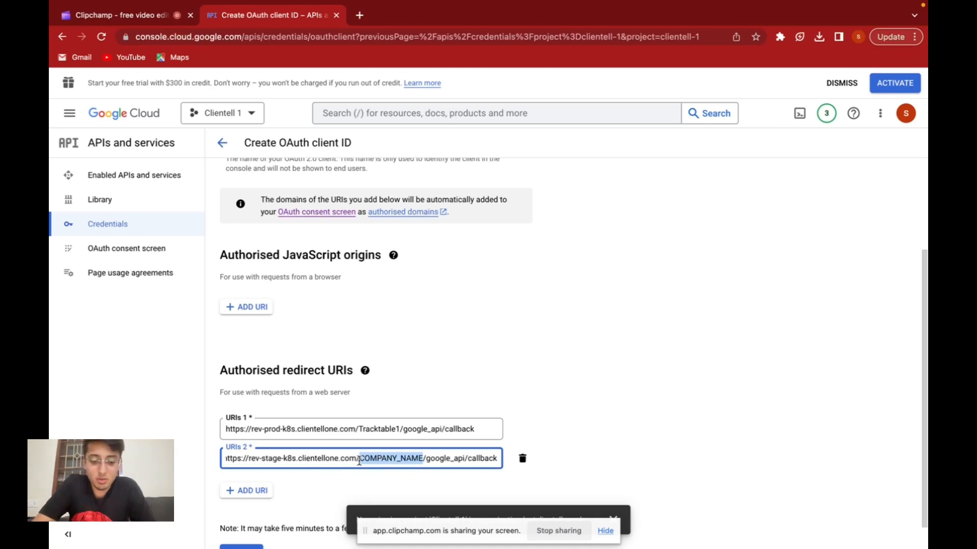
pyautogui.write('trackt')
pyautogui.press('BackSpace')
pyautogui.press('BackSpace')
pyautogui.press('BackSpace')
pyautogui.press('BackSpace')
pyautogui.press('BackSpace')
pyautogui.press('BackSpace')
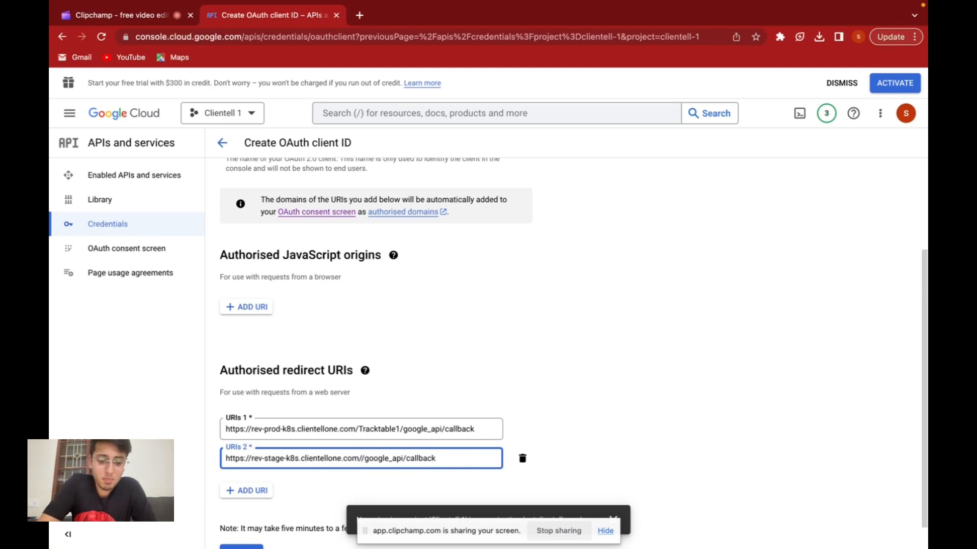
pyautogui.write('track')
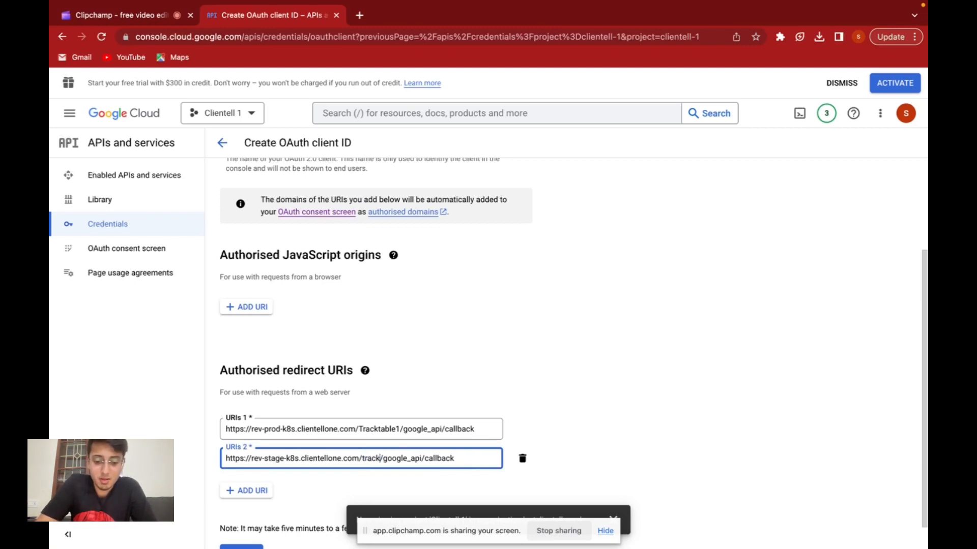
pyautogui.write('table')
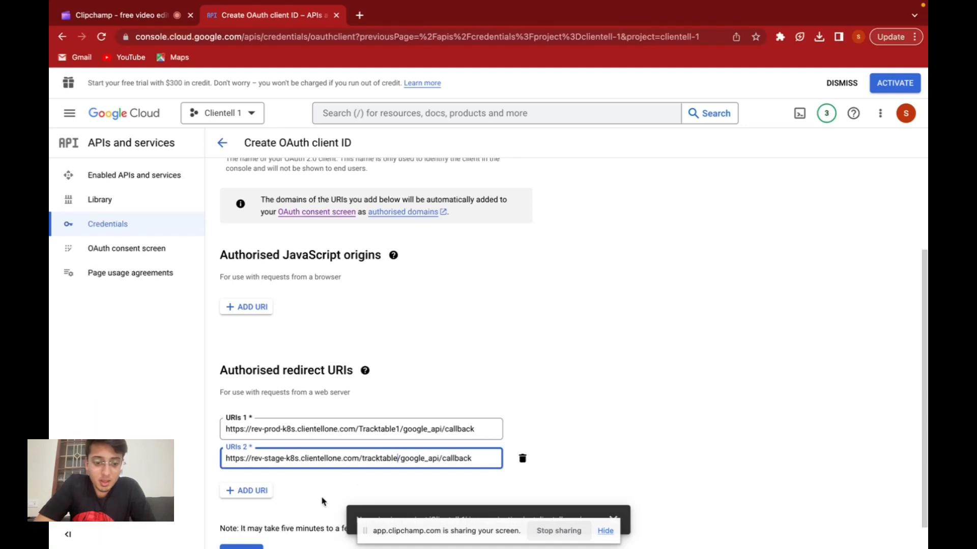
# Create the OAuth client and download its credentials as a JSON file.
pyautogui.scroll(-1, 324, 501)
pyautogui.click(238, 529)
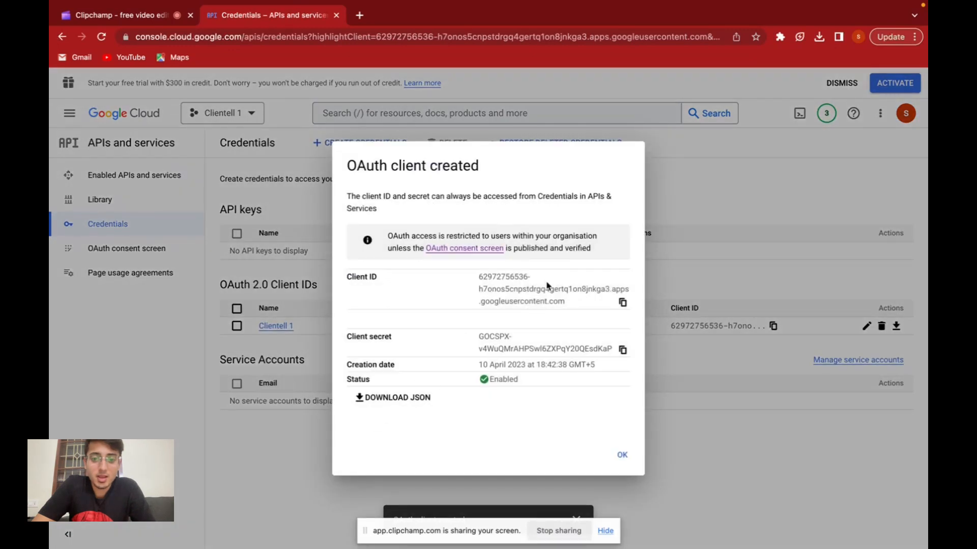
pyautogui.click(380, 399)
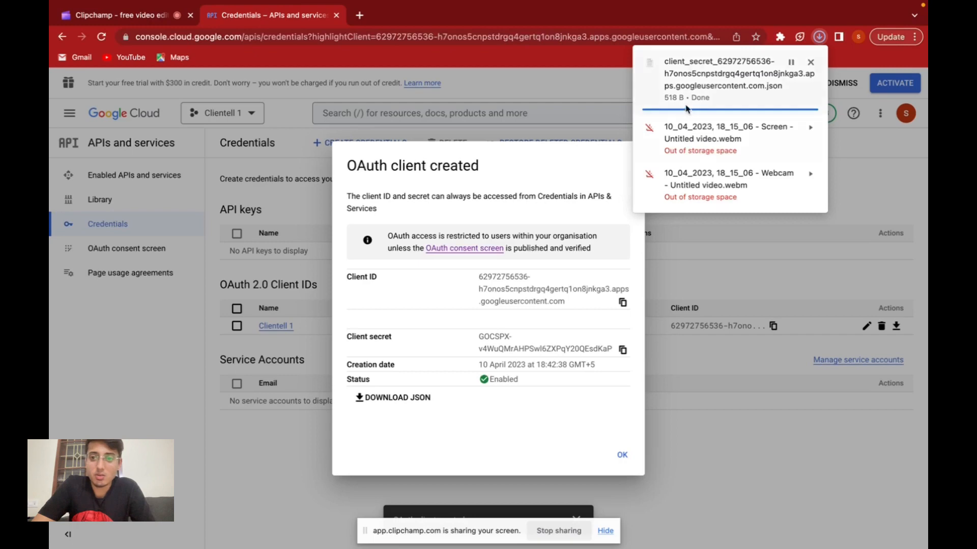
# Open the downloaded client secret JSON file in TextEdit and select its entire contents.
pyautogui.click(696, 92)
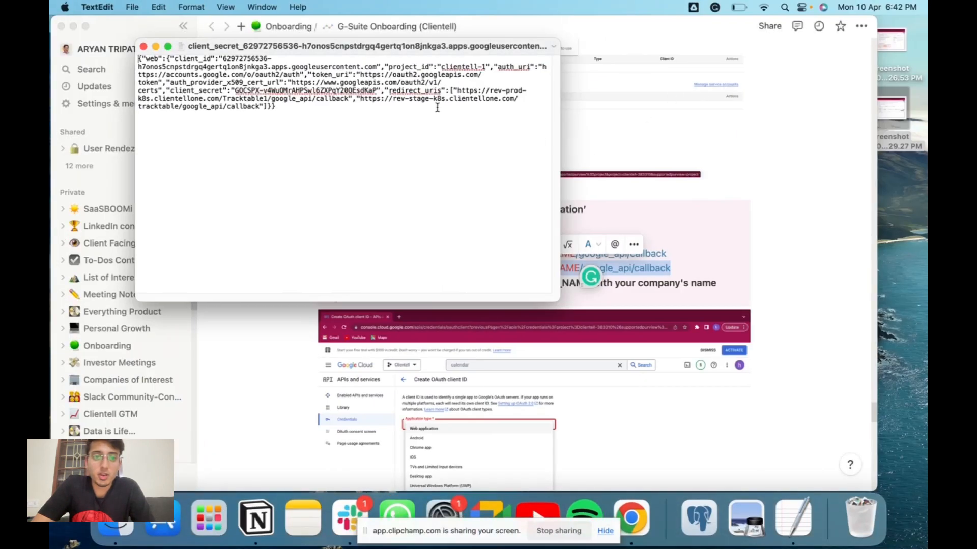
pyautogui.moveTo(286, 108); pyautogui.dragTo(135, 58)
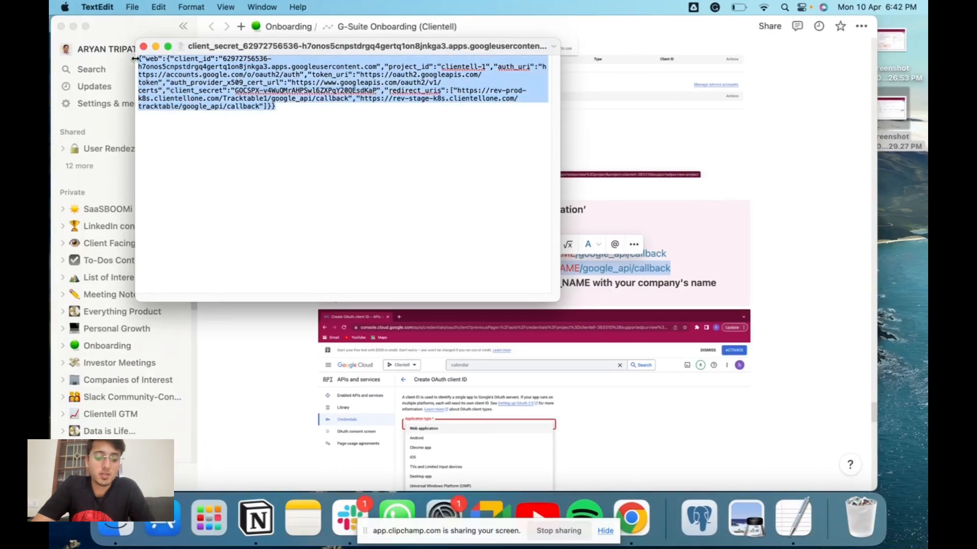